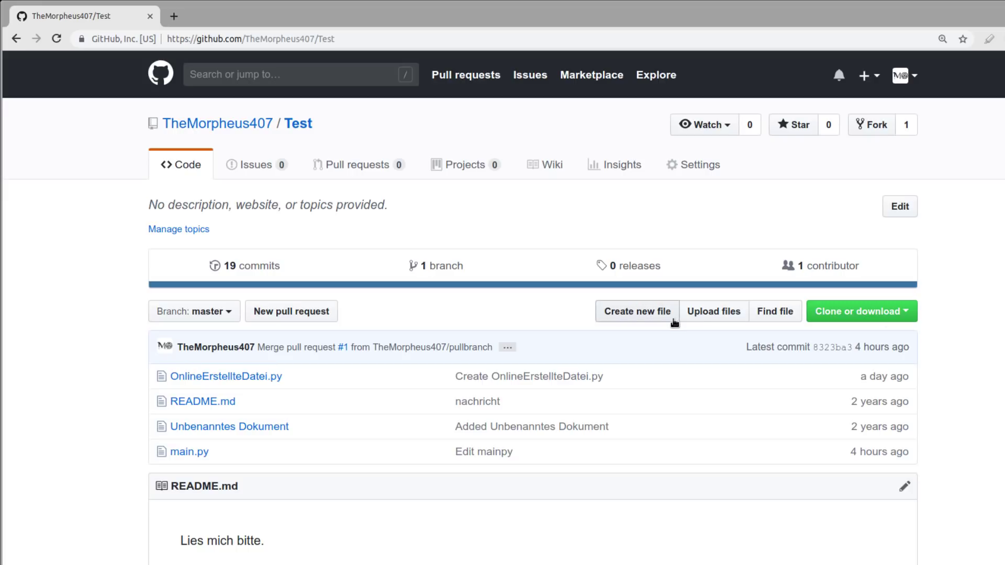
Create a new file in the Test repository and name it LICENSE
click(648, 315)
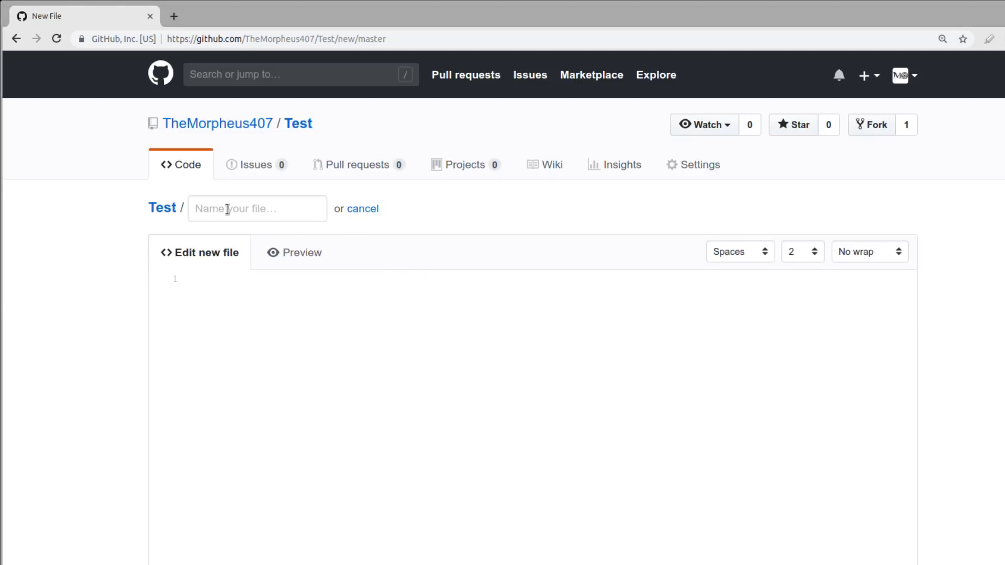
click(207, 207)
text(LICENS)
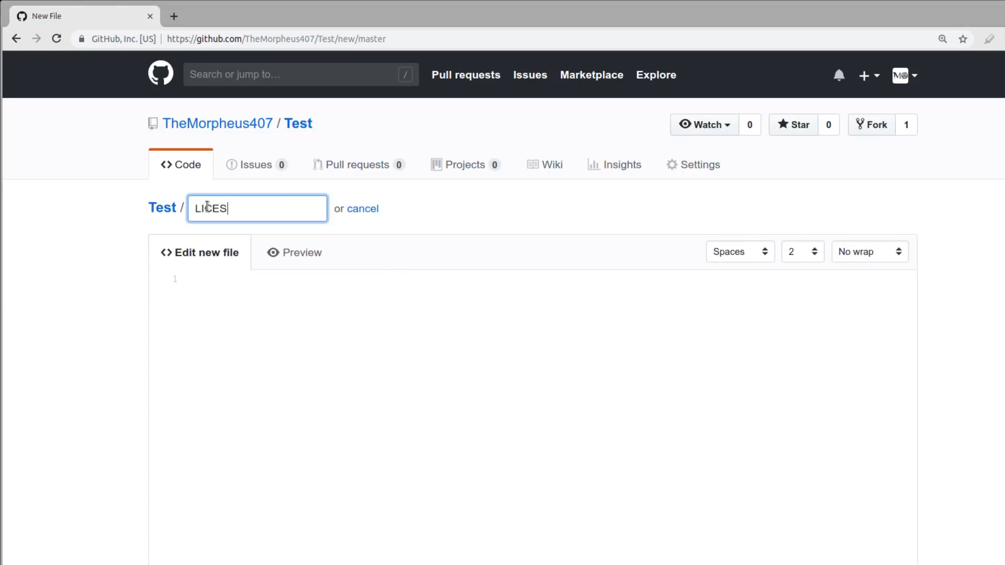
key(BackSpace)
text(NSE)
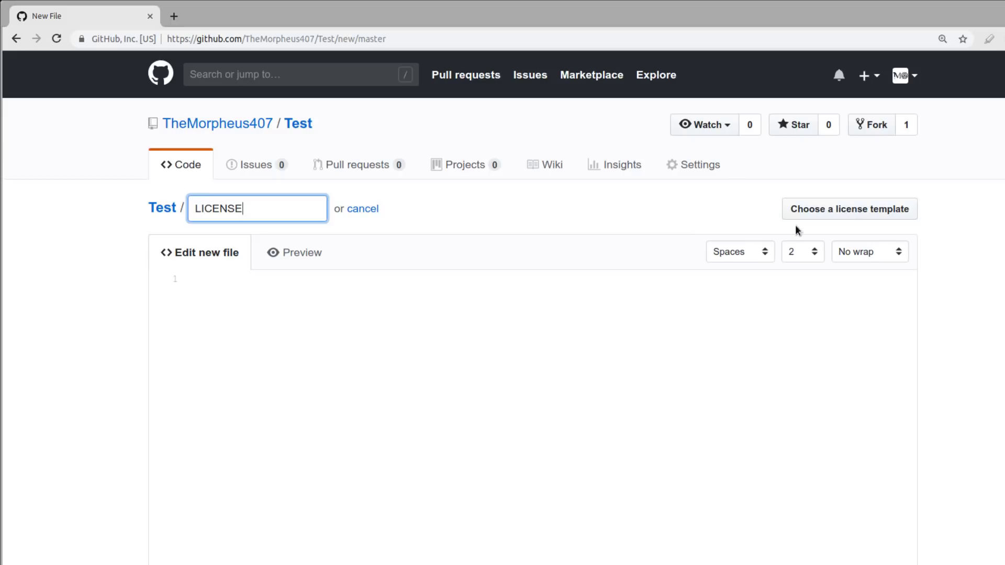
Discard the unsaved LICENSE file, then choose Add license from Insights > Community
click(173, 163)
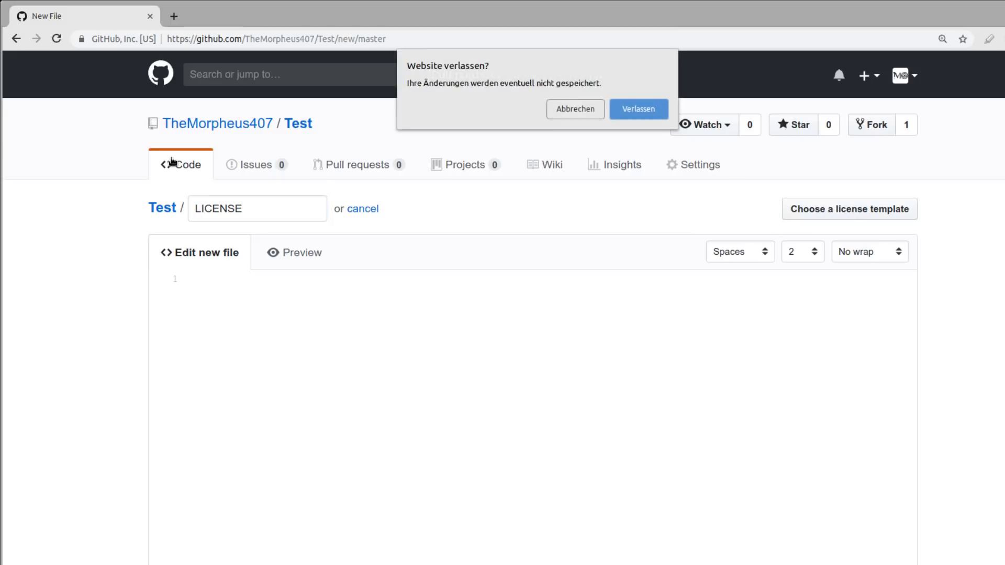
click(648, 111)
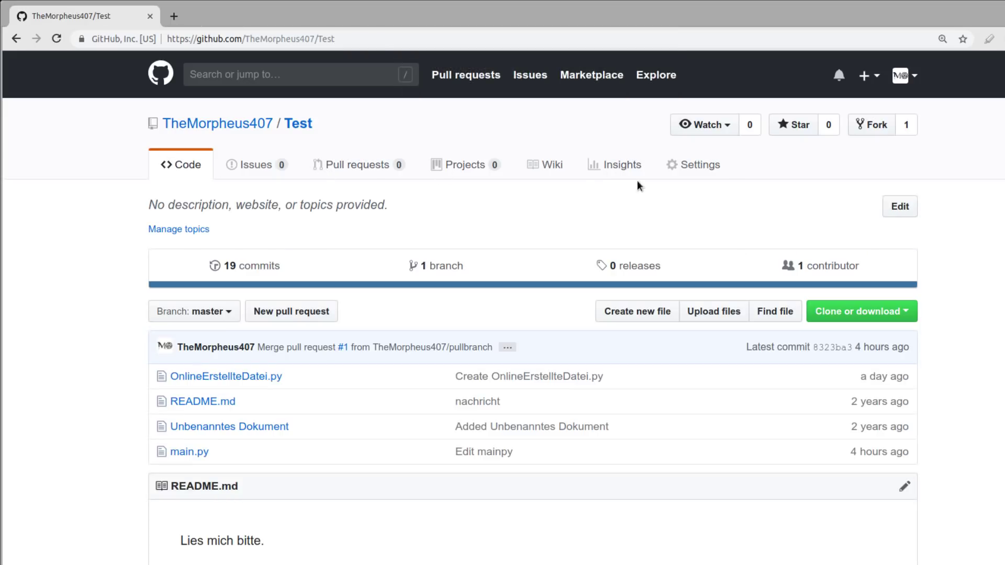
click(623, 172)
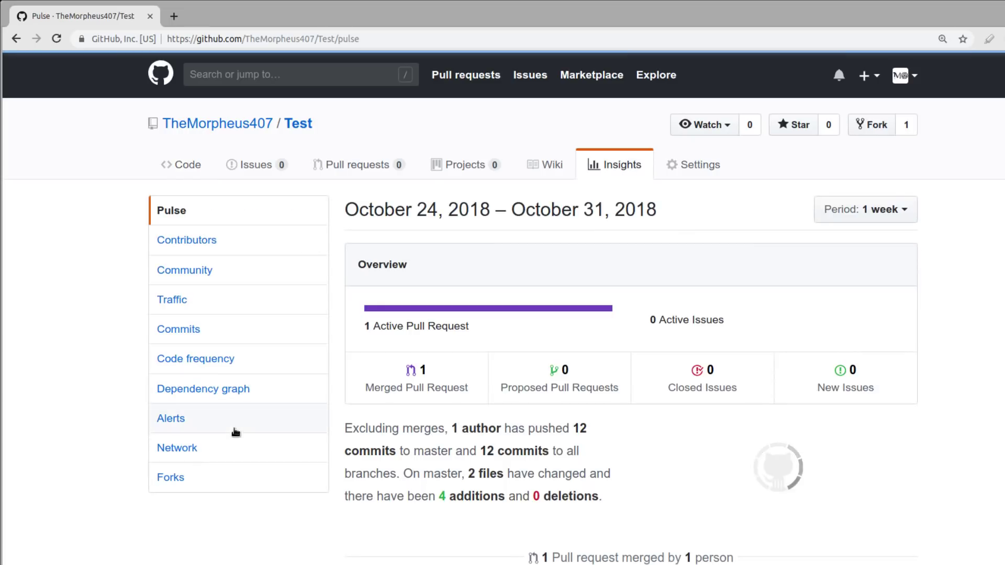
click(199, 251)
click(198, 268)
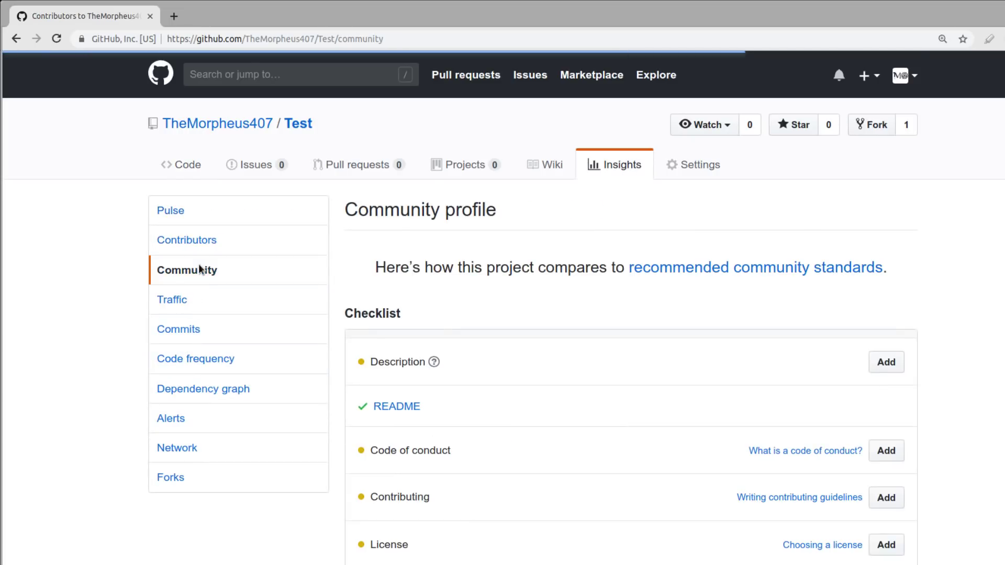
scroll(491, 368, down, 2)
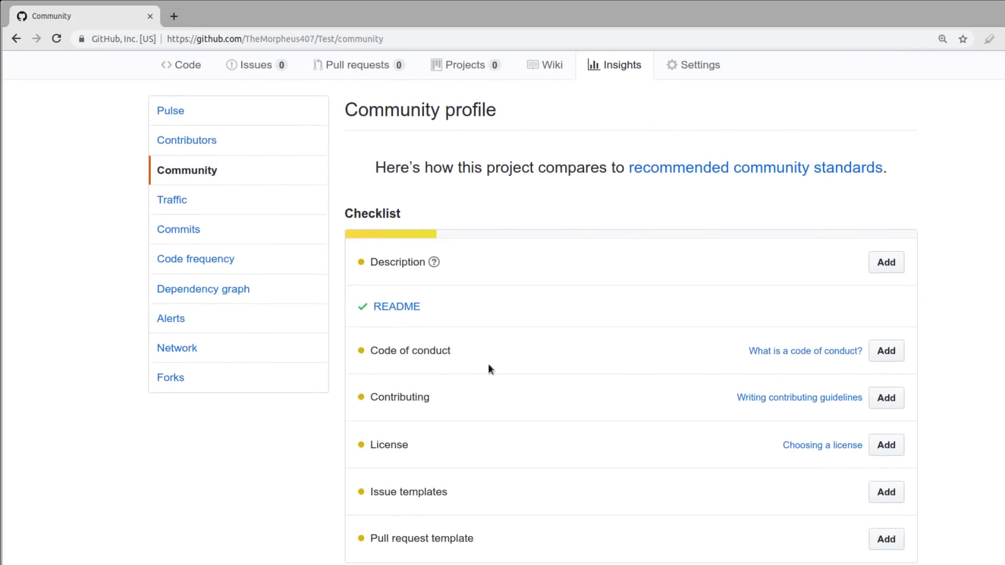
click(885, 445)
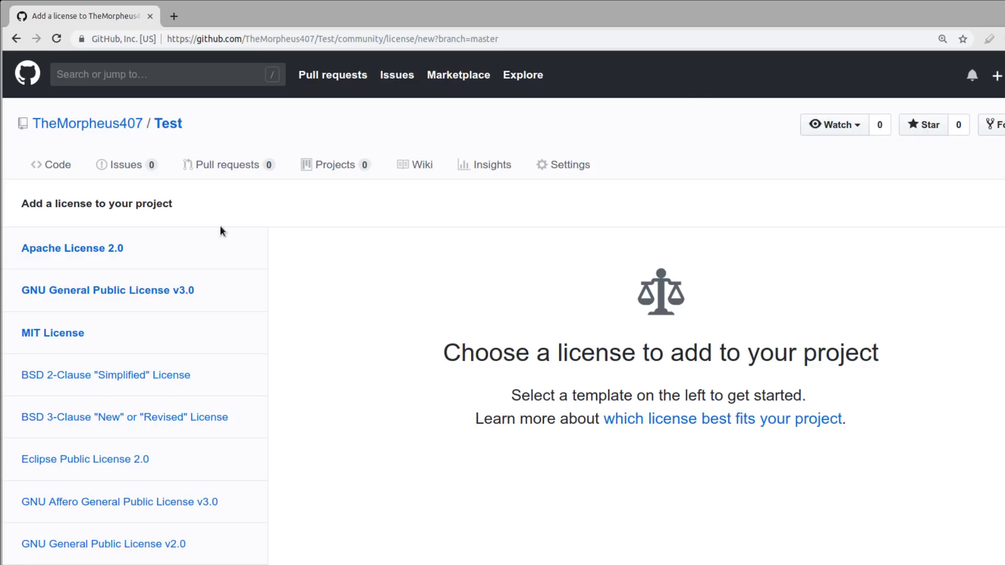
scroll(215, 241, down, 5)
scroll(204, 335, up, 3)
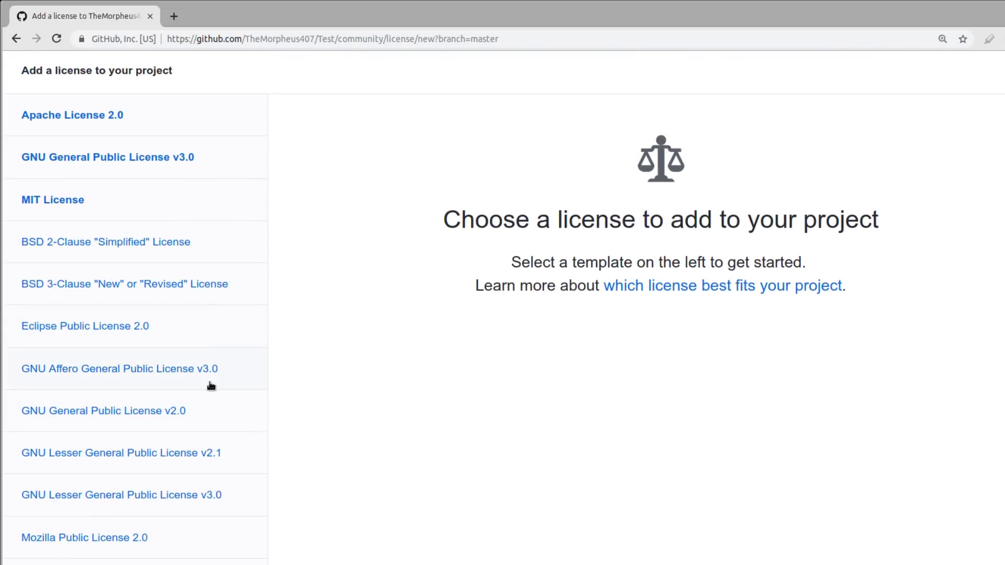
scroll(220, 382, up, 2)
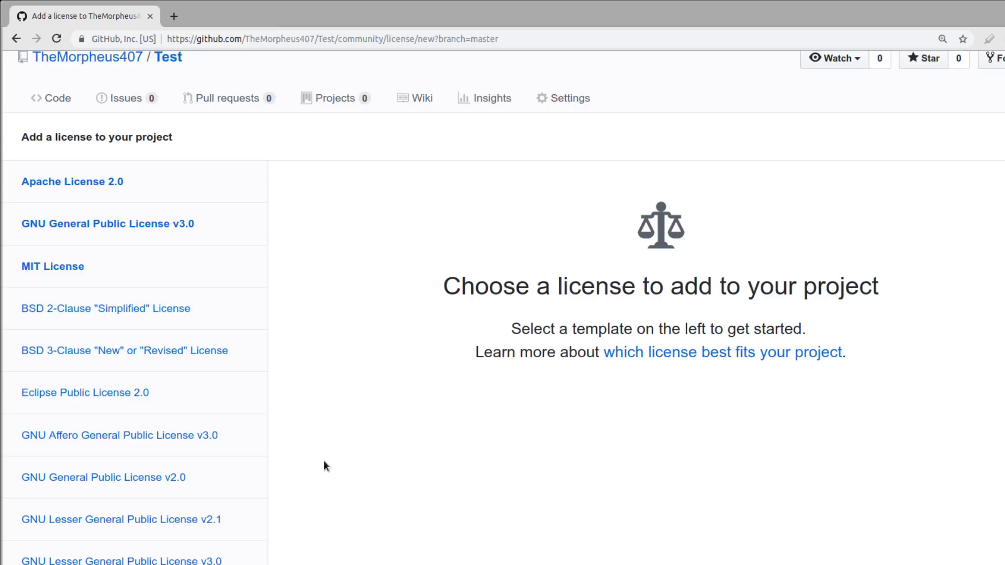
scroll(324, 463, up, 2)
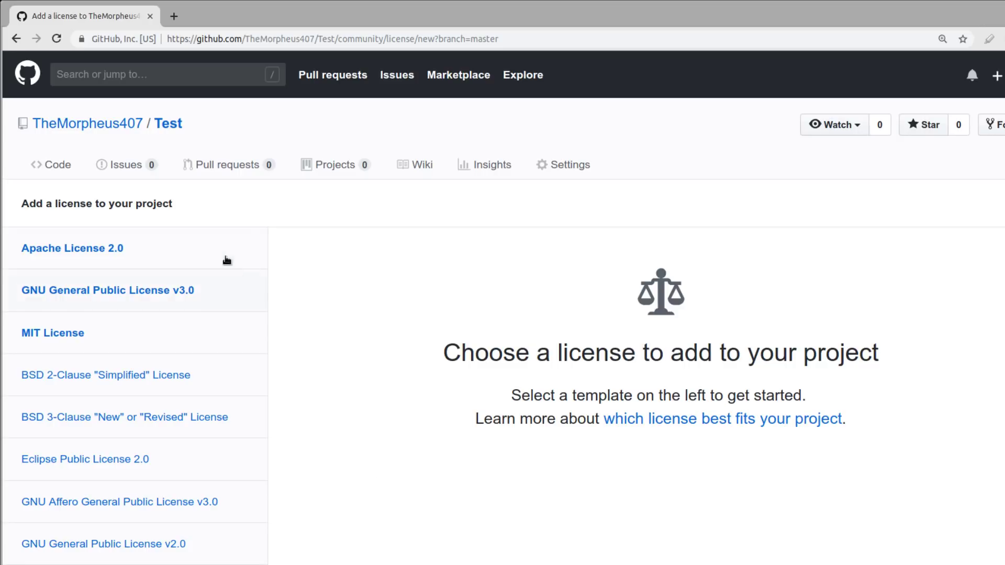
scroll(234, 360, down, 5)
scroll(234, 429, up, 5)
Preview the Apache License 2.0 template, highlighting its permissions and conditions
click(212, 247)
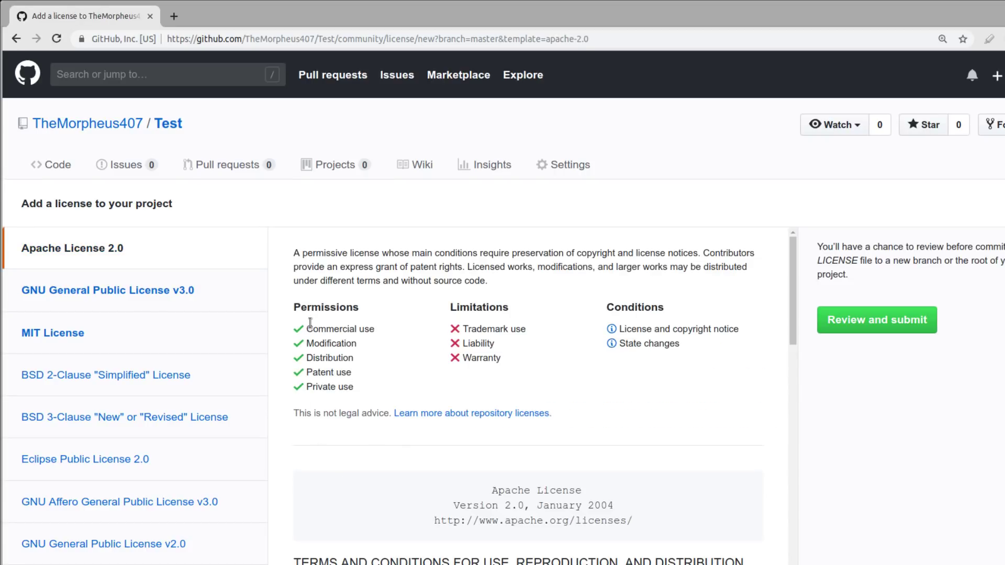
drag(296, 303, 403, 370)
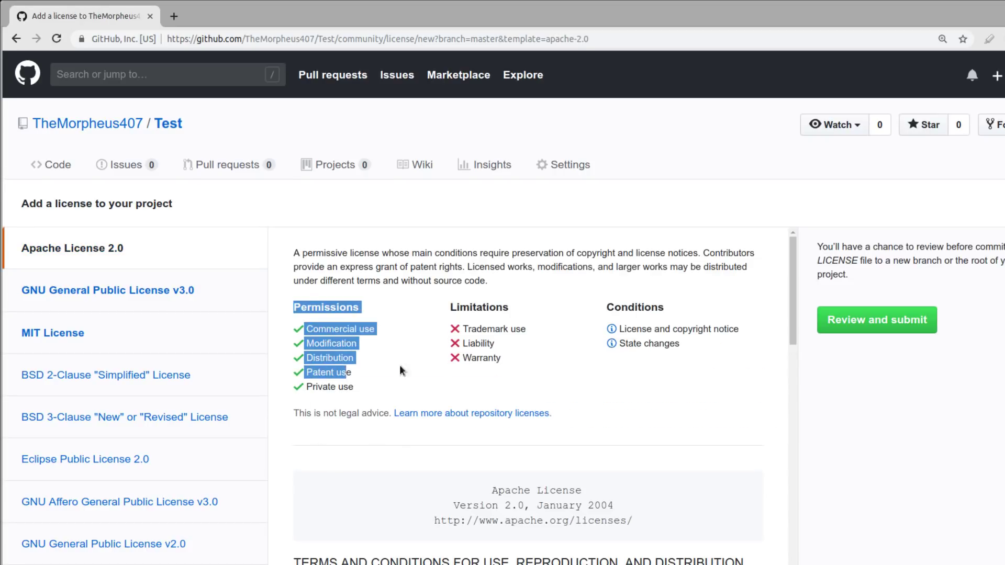
mouse_move(451, 306)
mouse_down()
mouse_move(471, 327)
mouse_move(604, 316)
mouse_move(679, 347)
mouse_up()
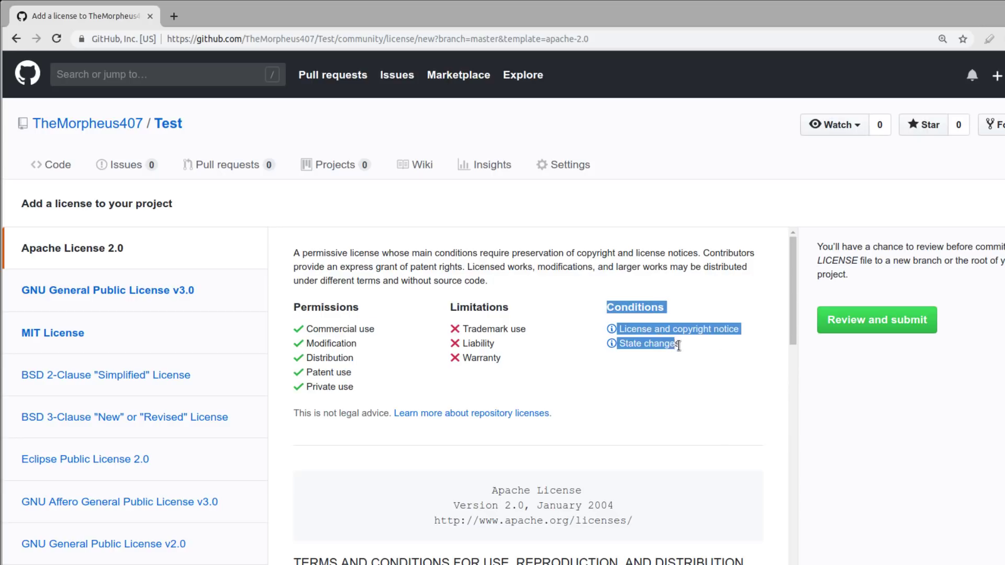
click(670, 392)
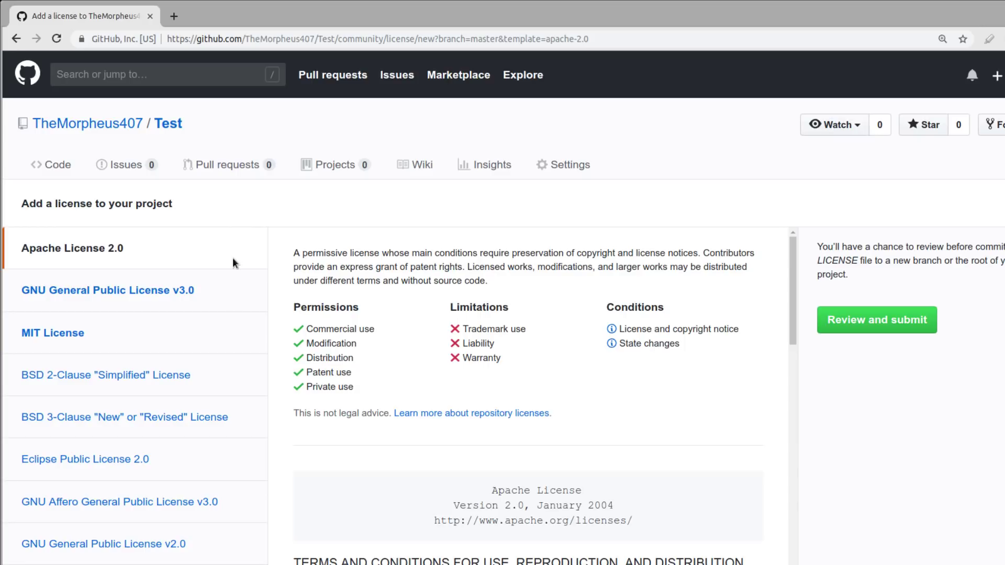
Preview GNU Affero GPL v3.0 and highlight each permission, from commercial use to private use
scroll(233, 258, down, 2)
click(225, 435)
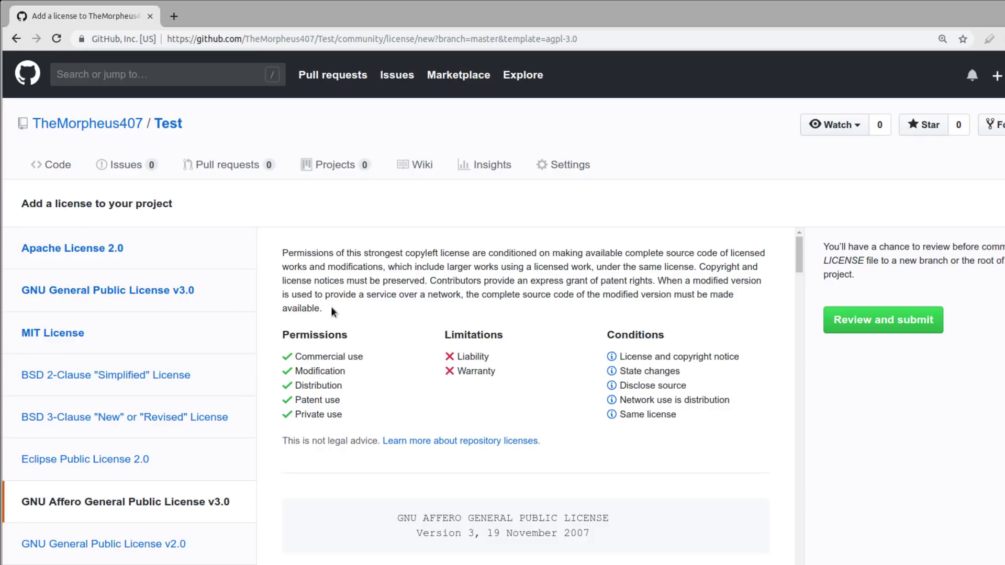
triple_click(323, 357)
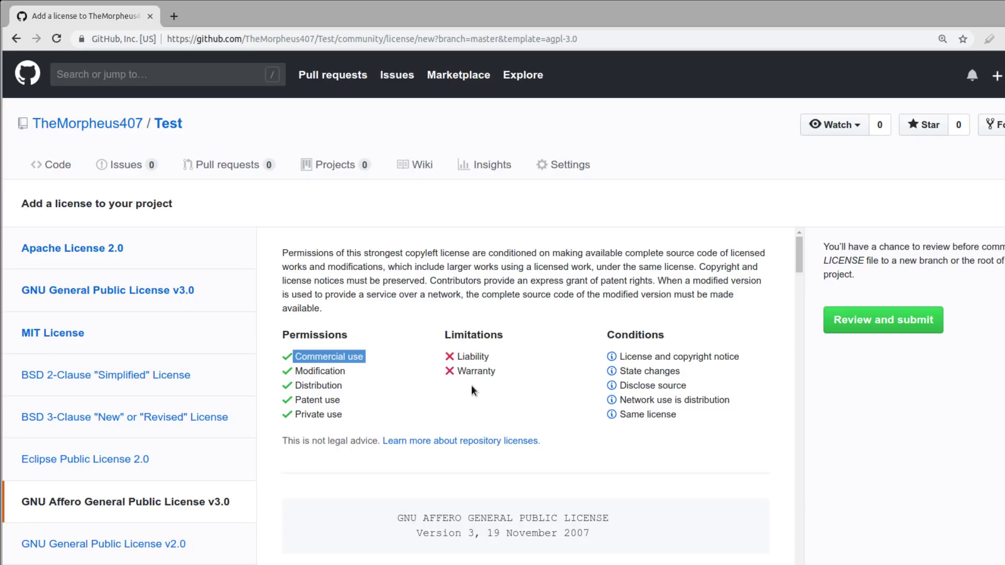
triple_click(321, 372)
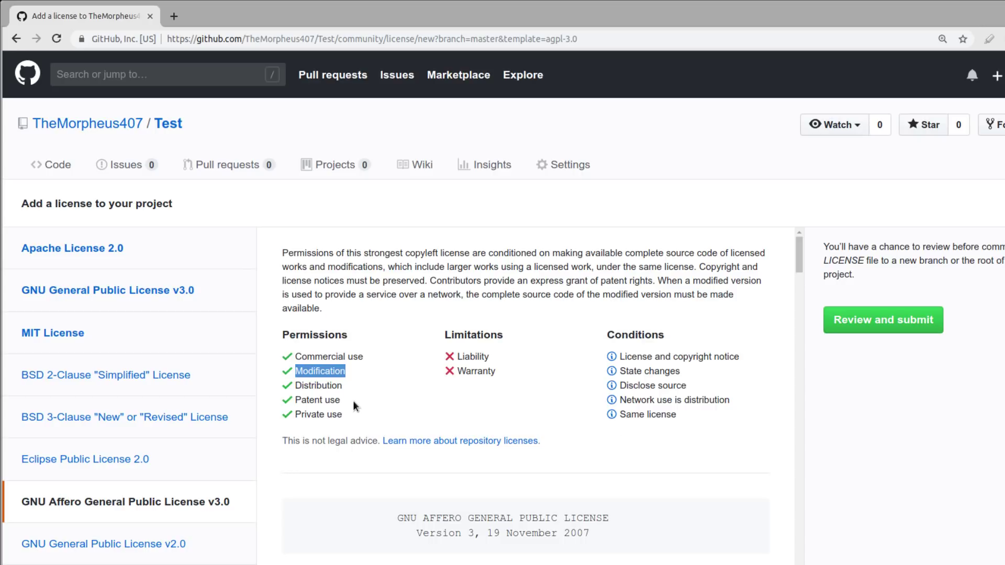
double_click(308, 386)
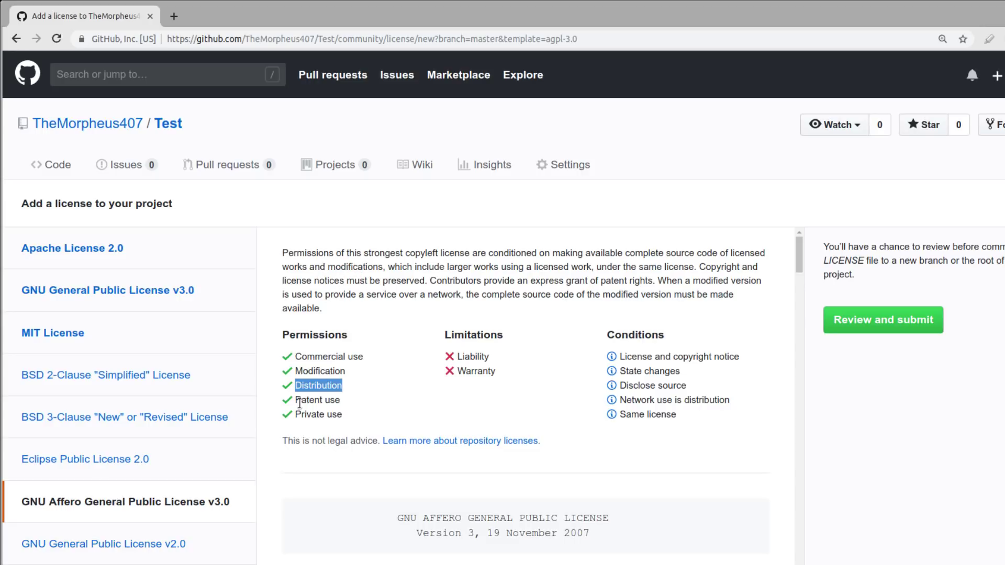
drag(295, 400, 340, 400)
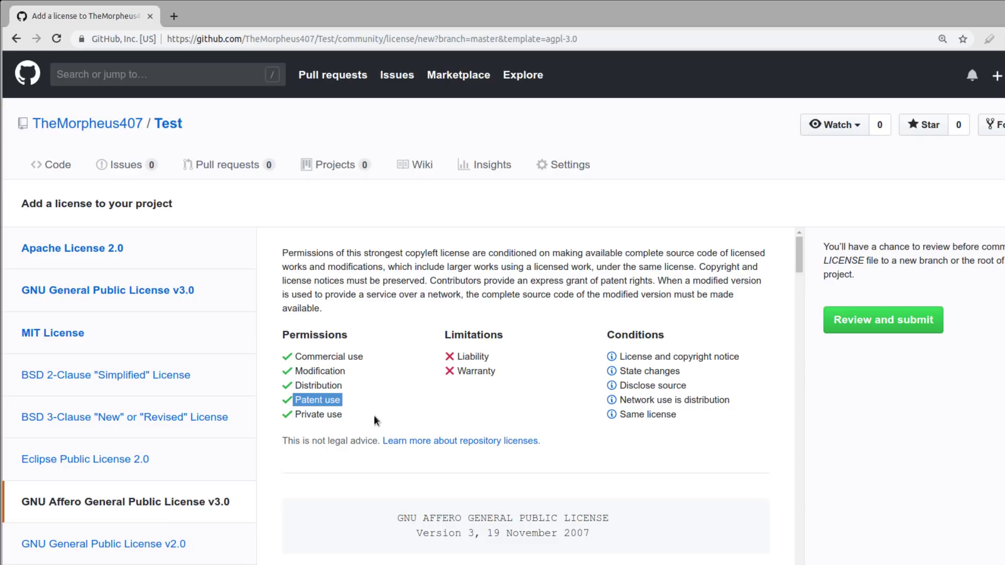
drag(296, 414, 359, 416)
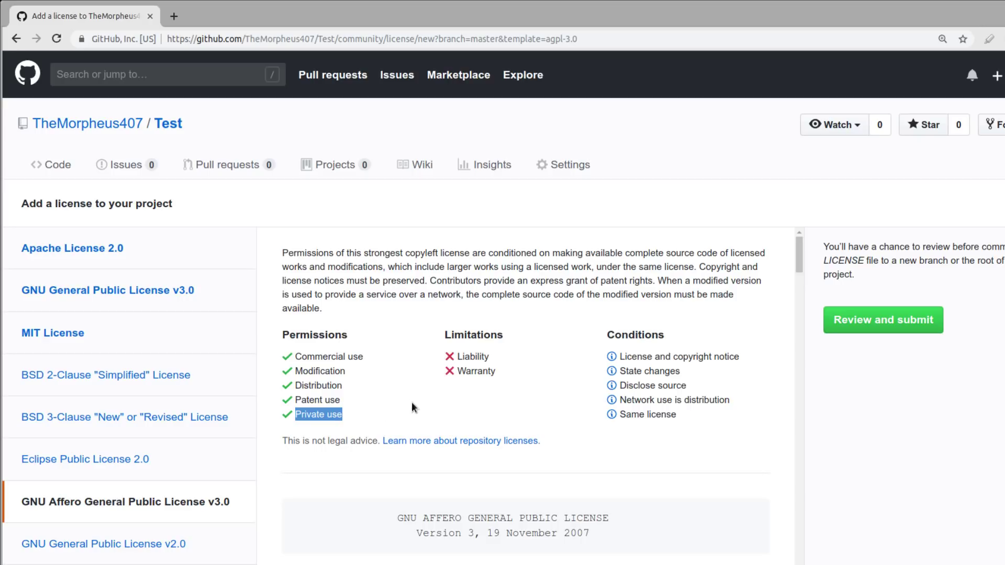
drag(441, 331, 538, 380)
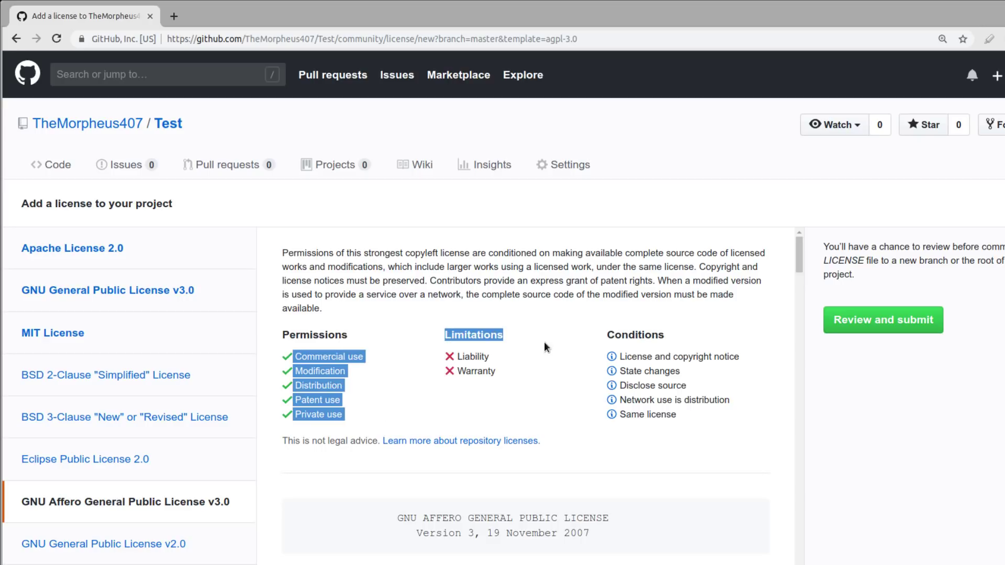
click(519, 395)
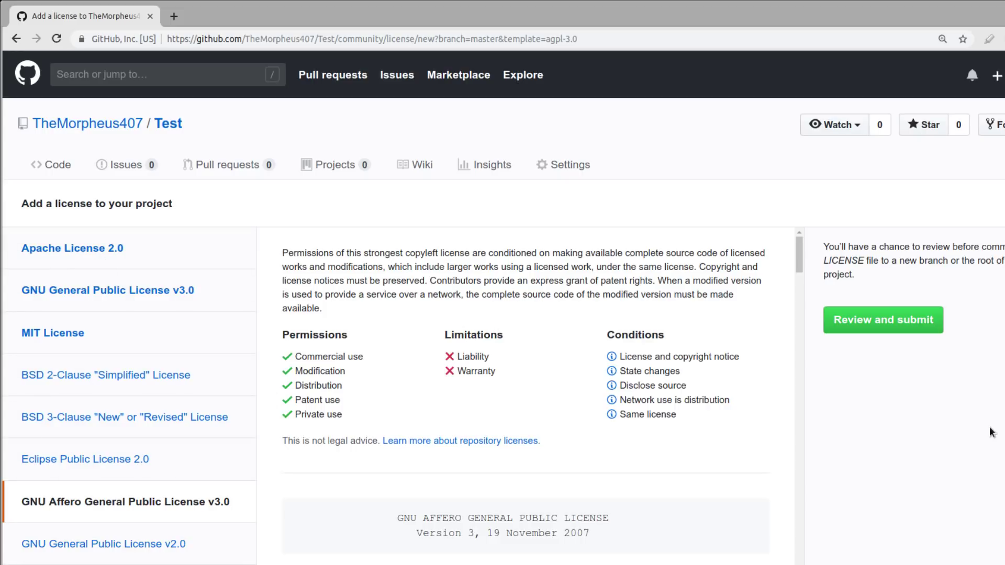
double_click(483, 357)
double_click(481, 371)
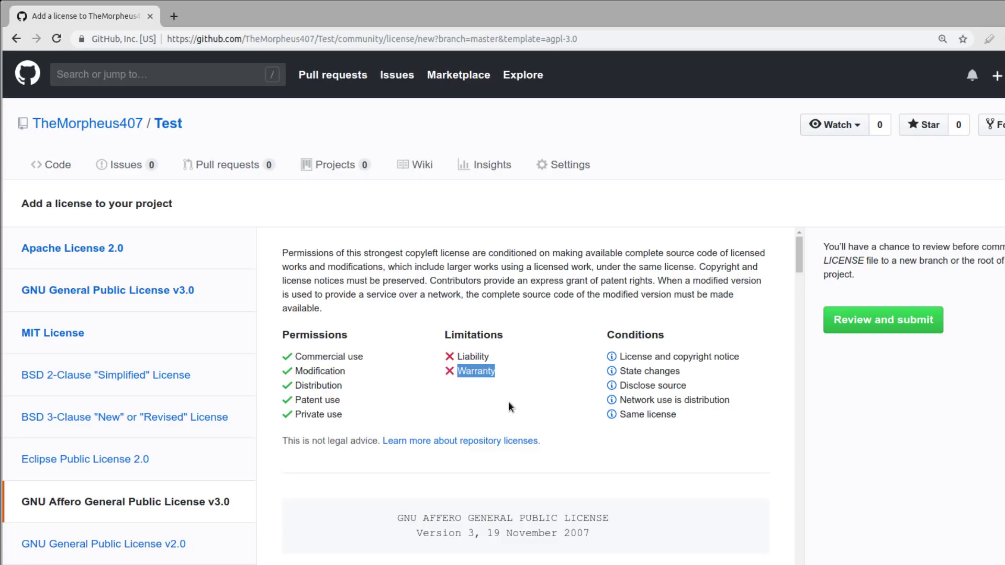
click(508, 402)
double_click(447, 334)
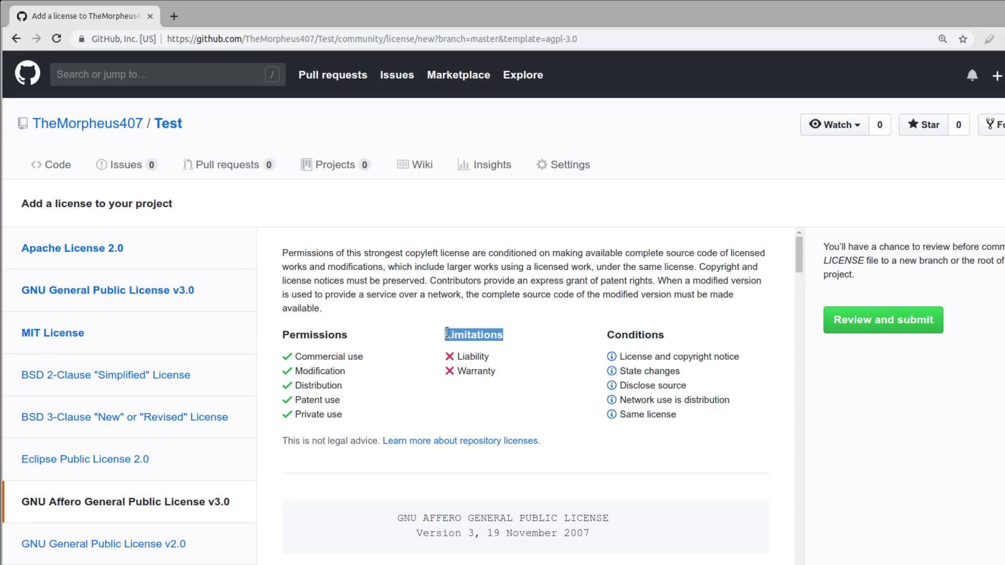
click(495, 387)
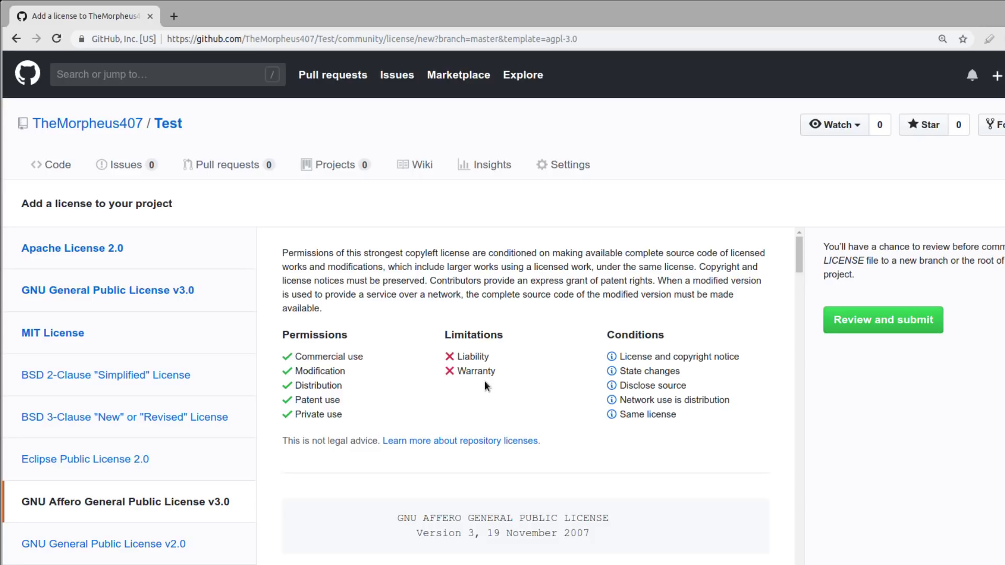
double_click(470, 376)
drag(445, 331, 513, 398)
click(525, 412)
click(155, 262)
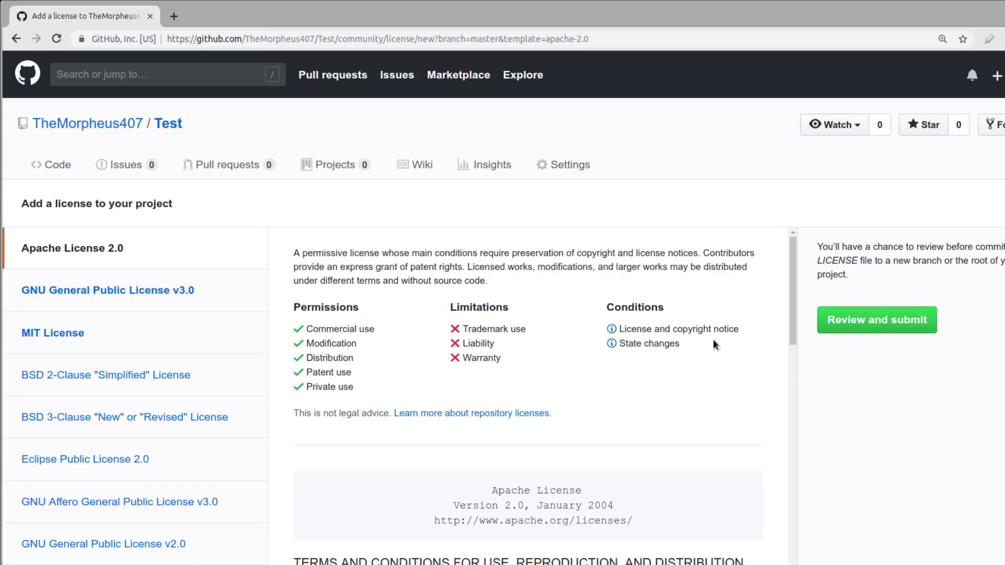
drag(642, 310, 662, 364)
click(613, 349)
triple_click(478, 329)
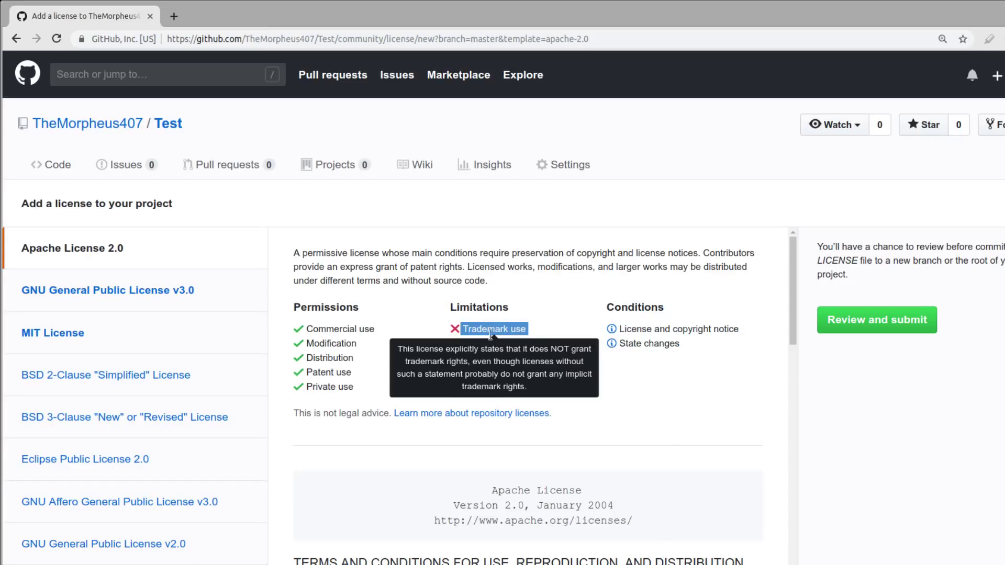
click(352, 240)
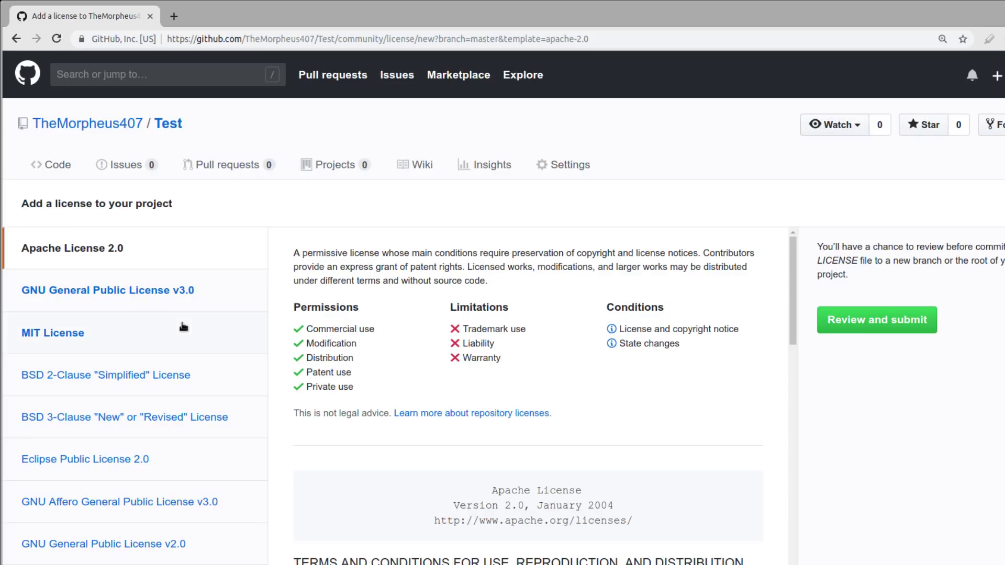
click(189, 494)
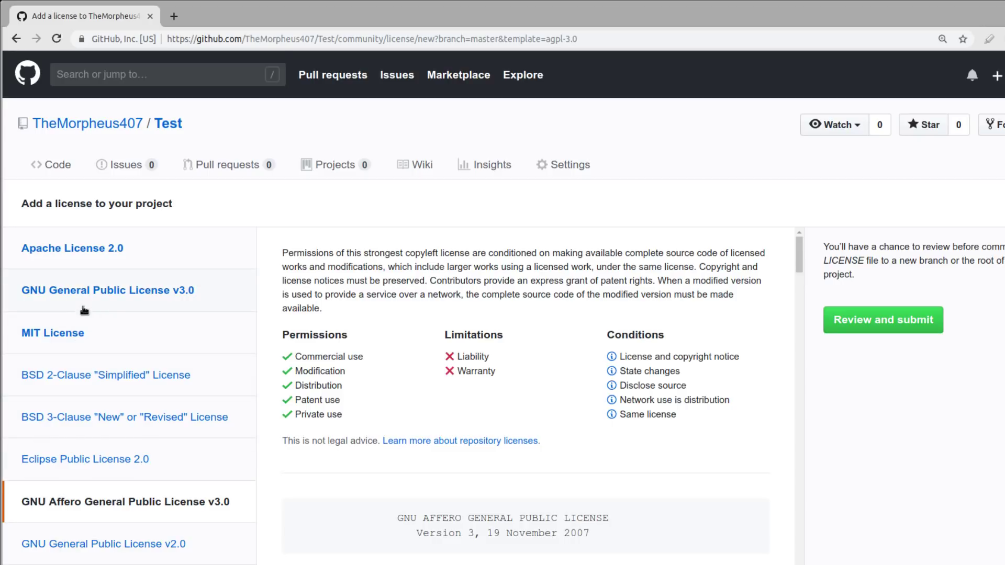
scroll(86, 324, down, 3)
scroll(86, 344, up, 3)
drag(620, 357, 751, 361)
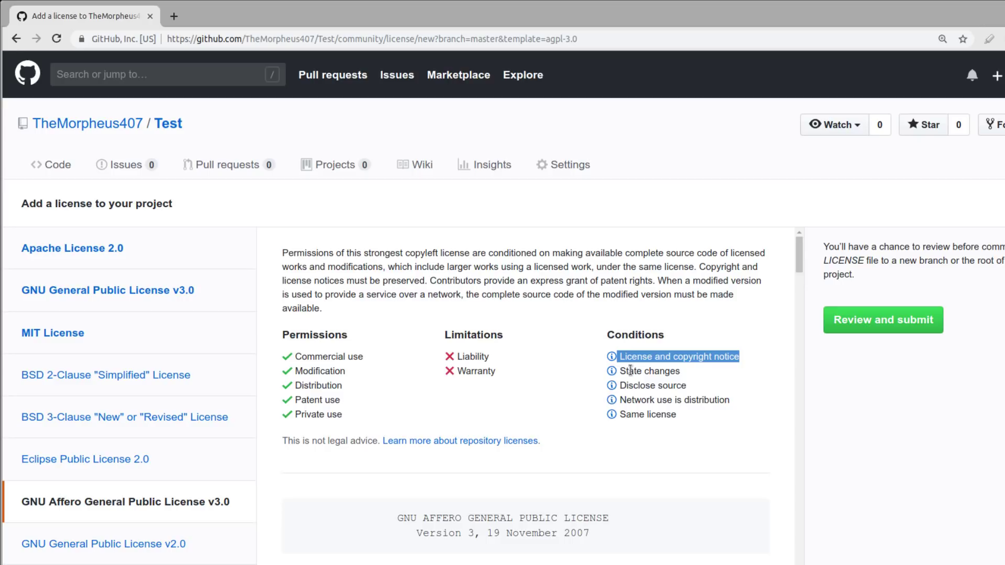
click(636, 418)
triple_click(636, 418)
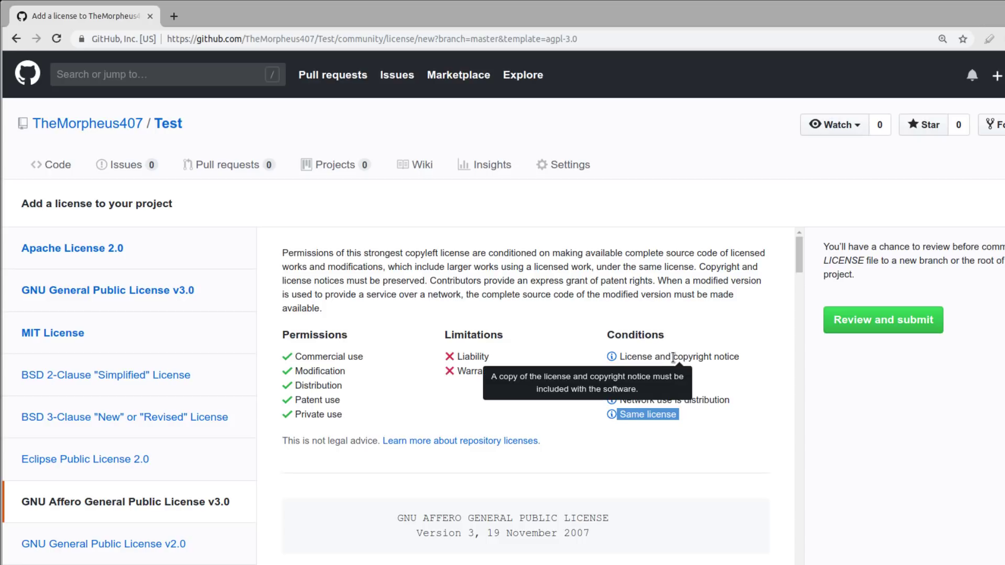
drag(673, 358, 740, 358)
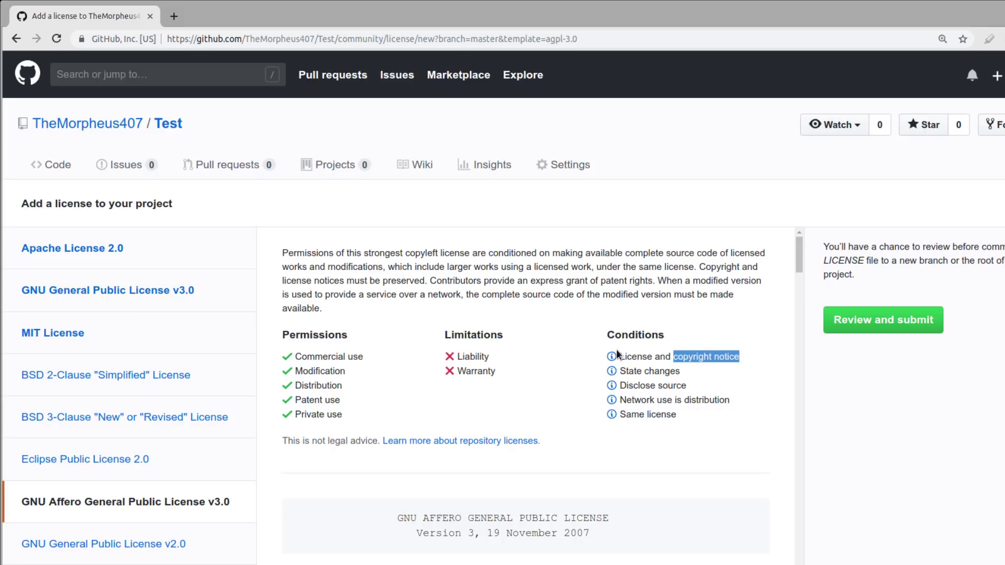
drag(619, 356, 762, 357)
click(625, 371)
triple_click(625, 371)
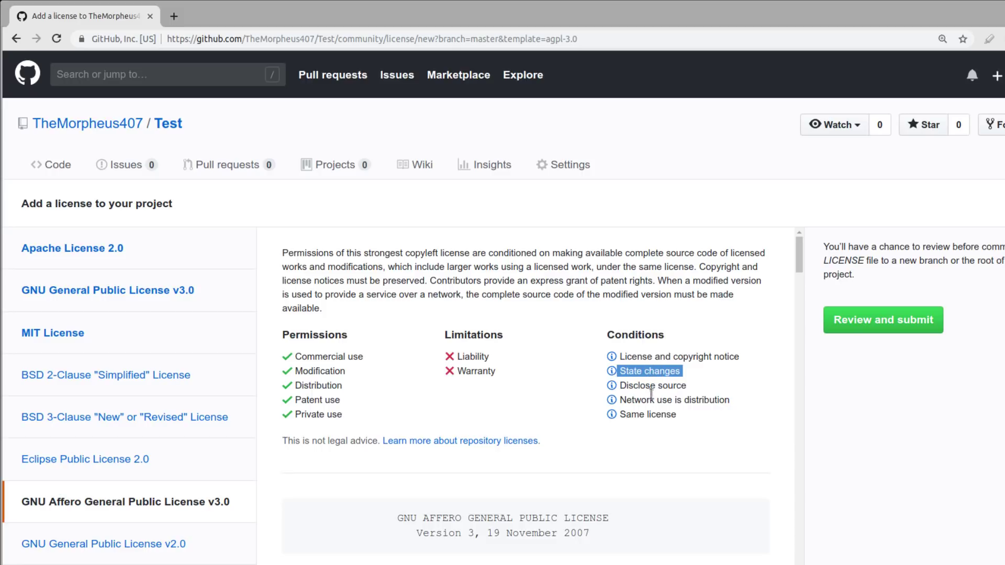
mouse_move(652, 385)
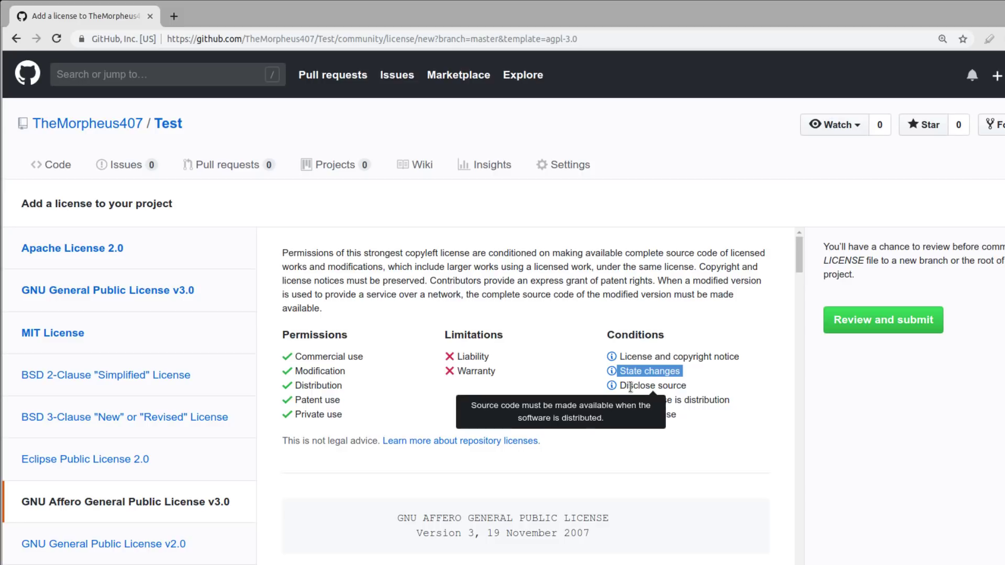
triple_click(630, 387)
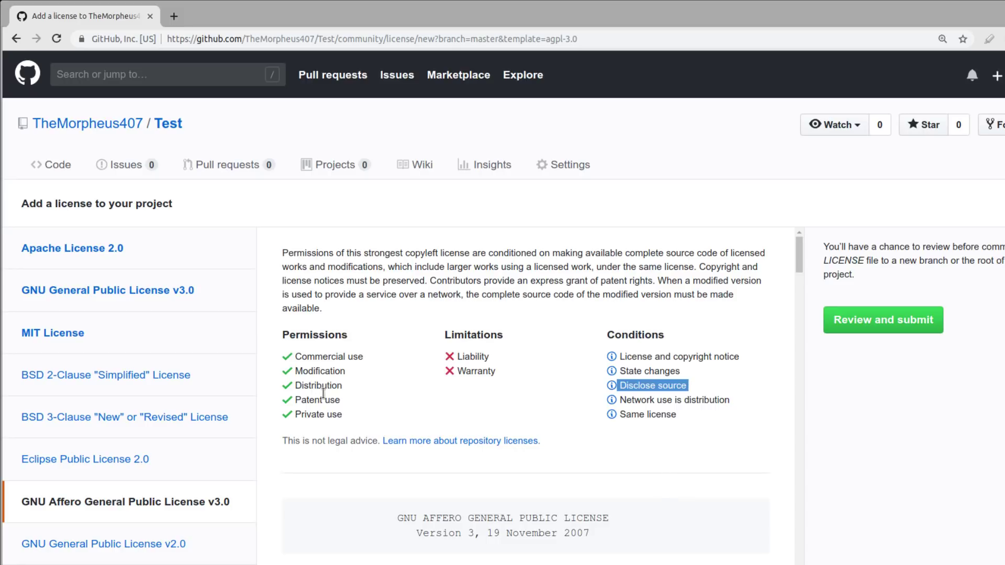
click(325, 357)
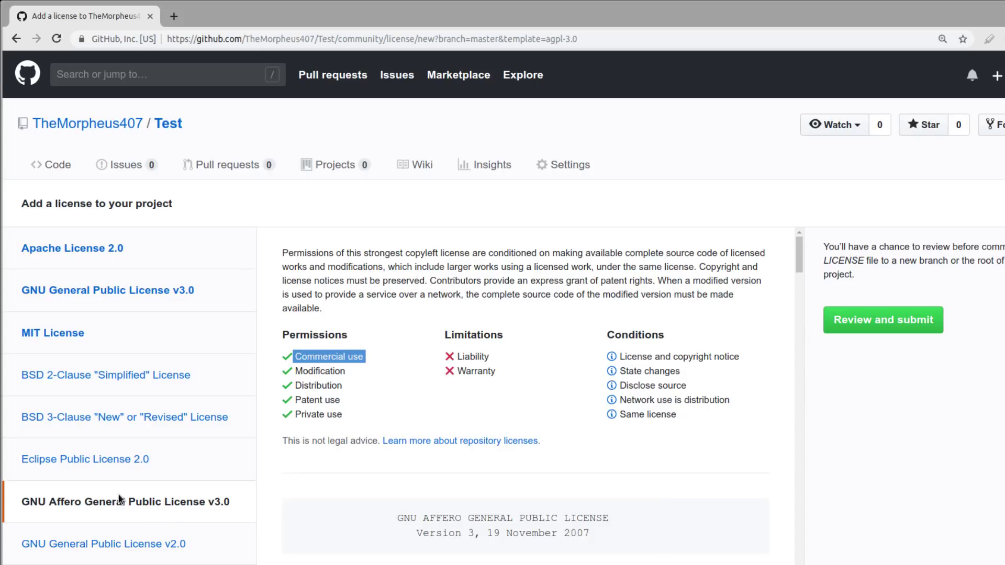
scroll(268, 461, down, 1)
scroll(255, 373, up, 1)
Review Apache License 2.0's trademark limitation and conditions, then preview GNU GPL v3.0
click(96, 249)
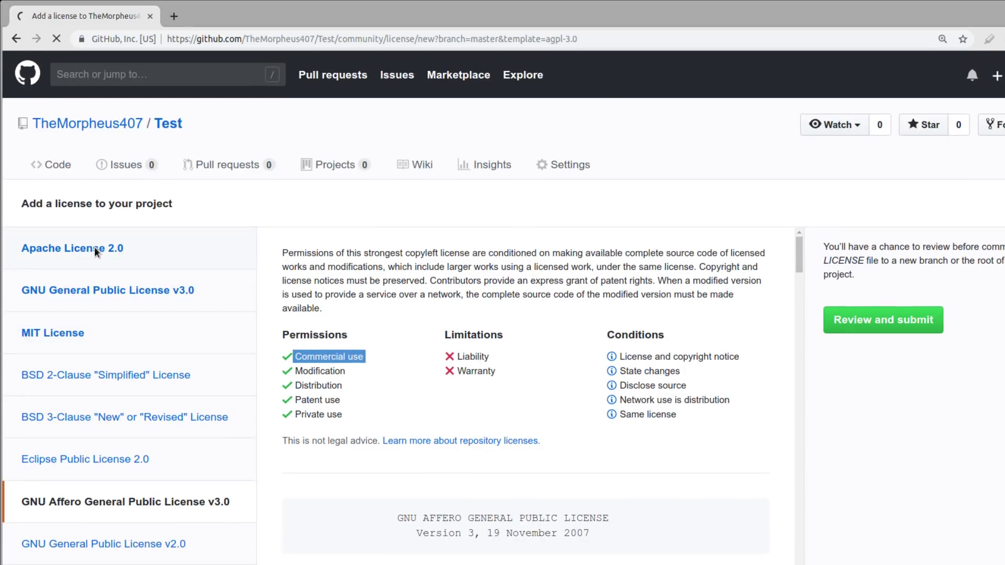
scroll(699, 369, down, 1)
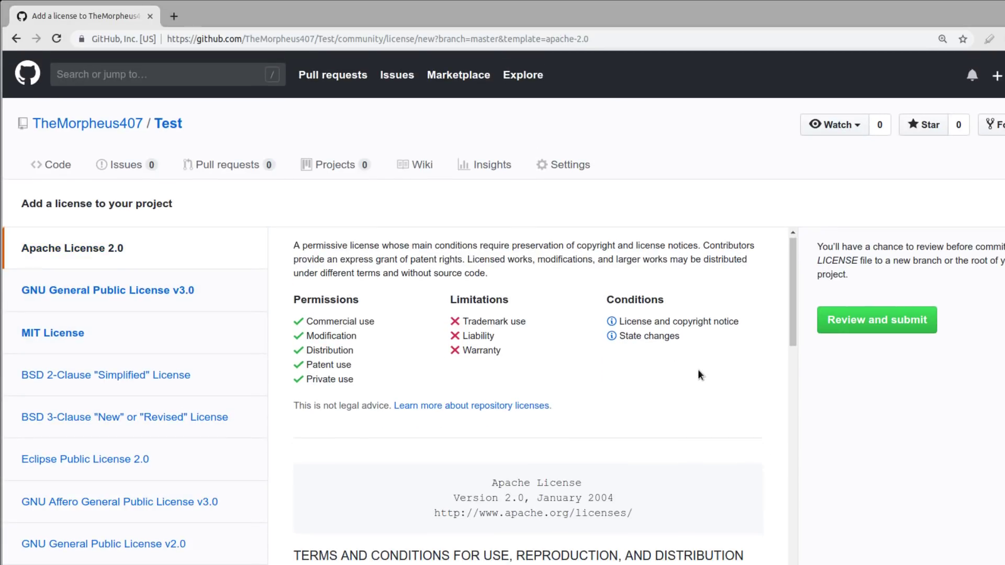
scroll(698, 369, down, 1)
scroll(699, 369, up, 1)
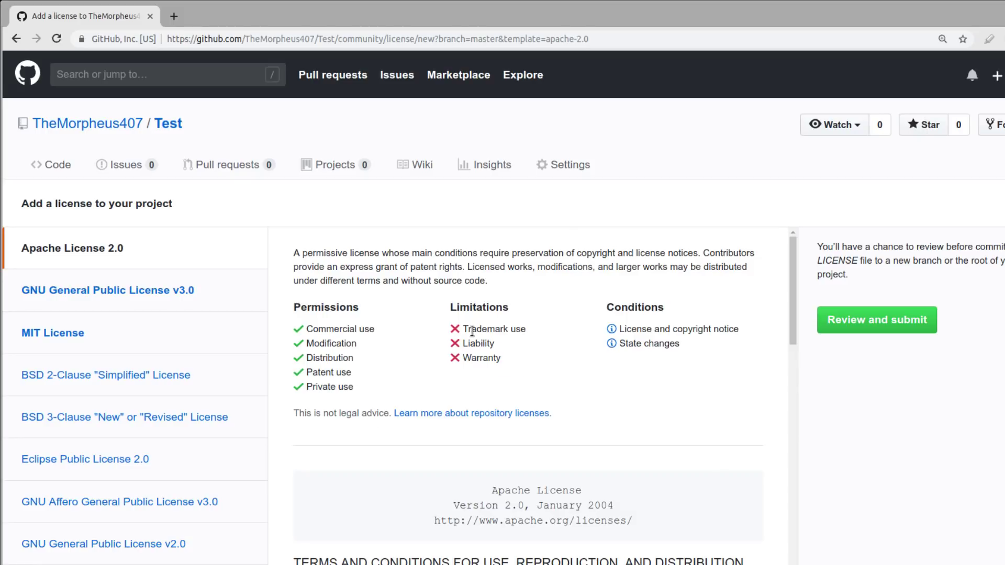
drag(476, 330, 510, 331)
click(648, 410)
drag(658, 329, 666, 375)
click(671, 398)
click(152, 304)
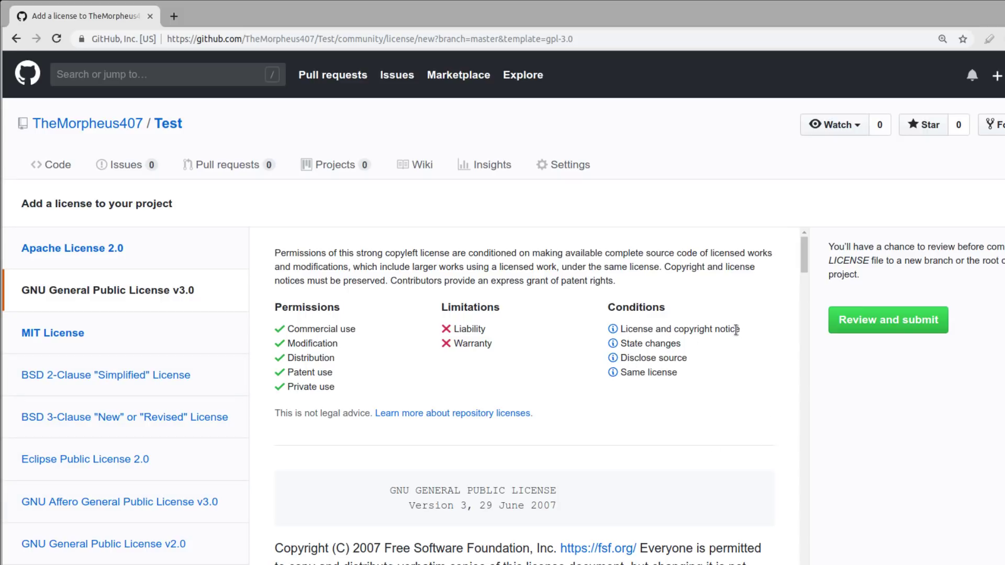
Preview the MIT License, highlighting its single condition and the 2018 copyright line
click(180, 327)
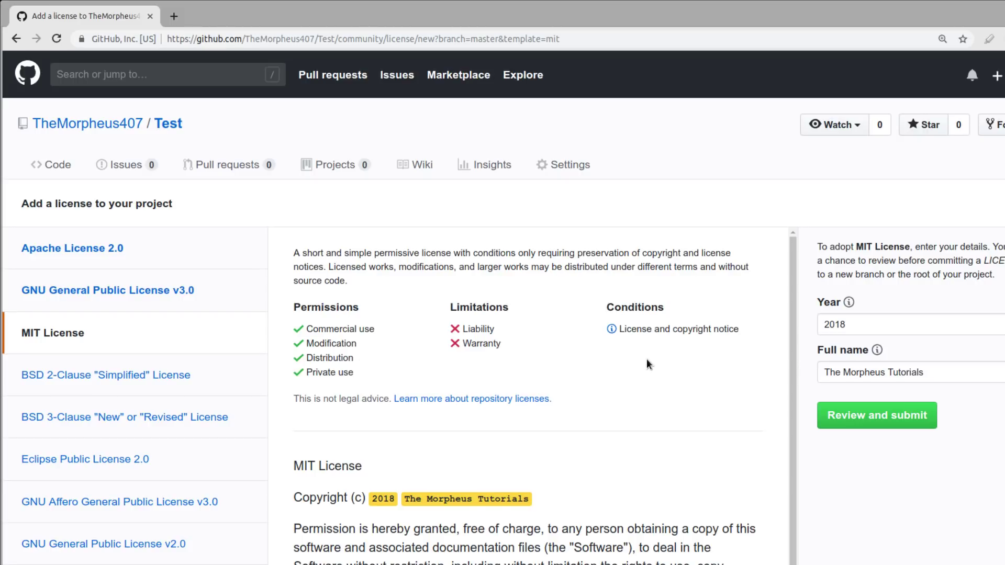
drag(617, 335, 733, 336)
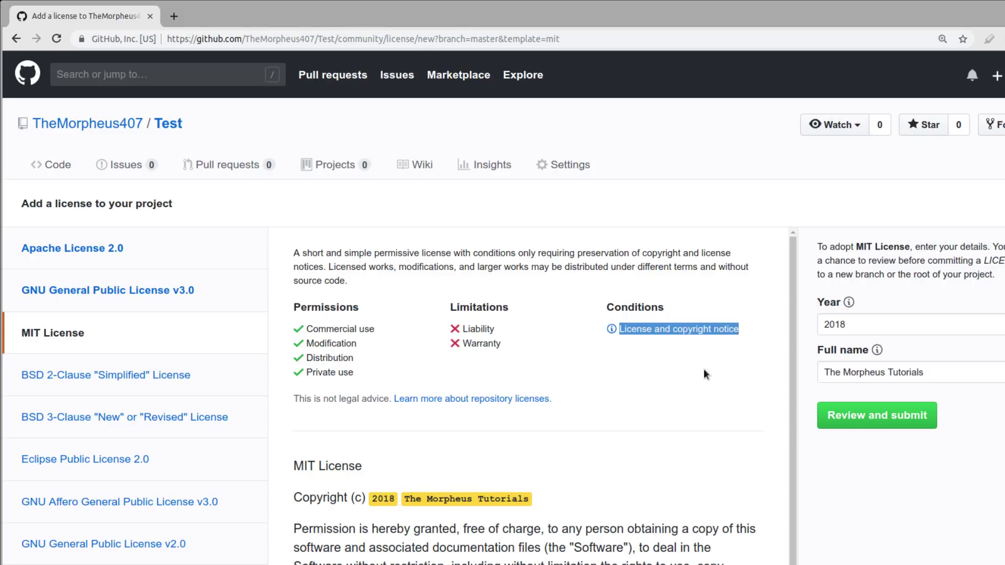
click(709, 381)
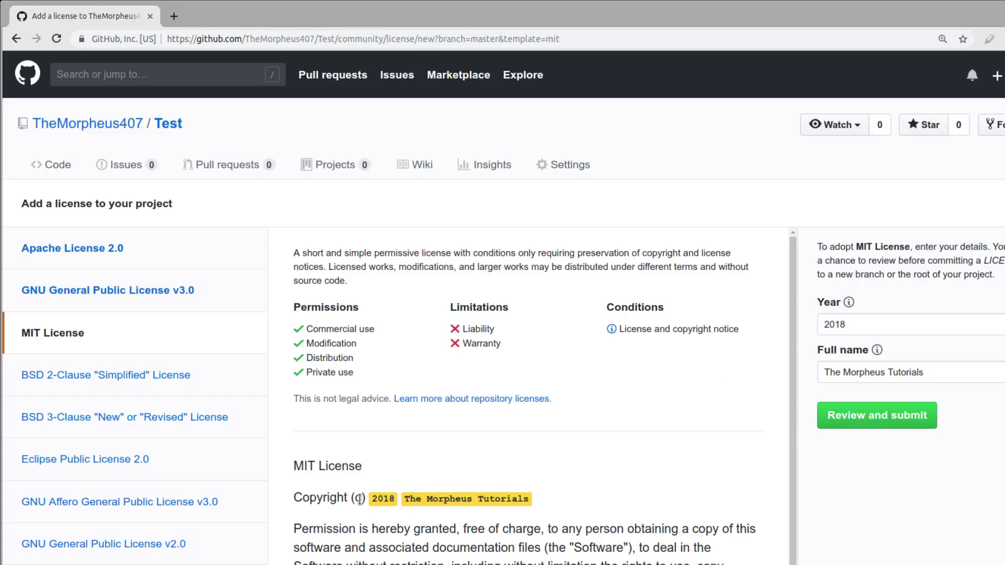
drag(366, 498, 637, 505)
click(638, 507)
Open BSD 2-Clause, then BSD 3-Clause "New" or "Revised", scrolling through its license text
click(129, 375)
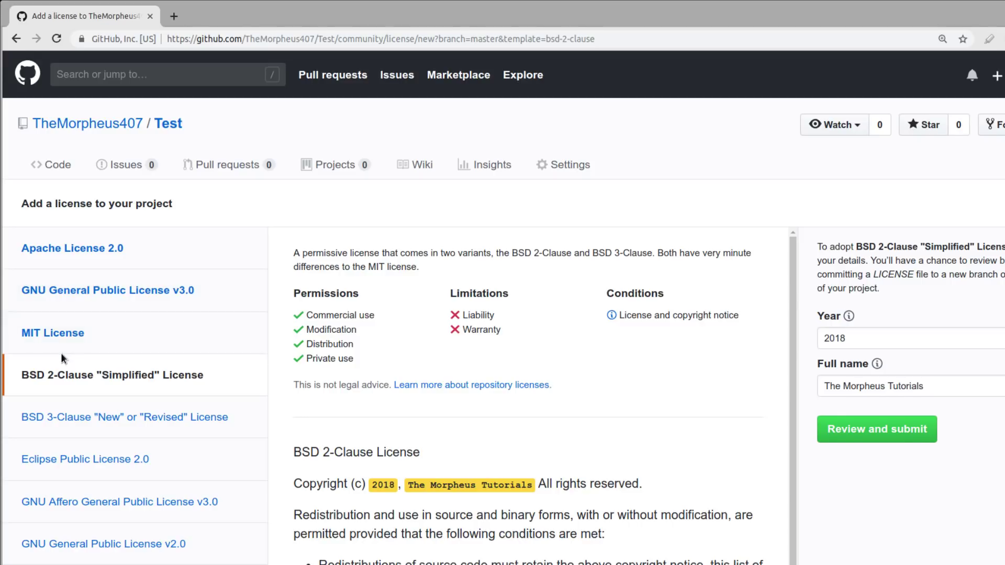
scroll(69, 365, down, 1)
click(104, 372)
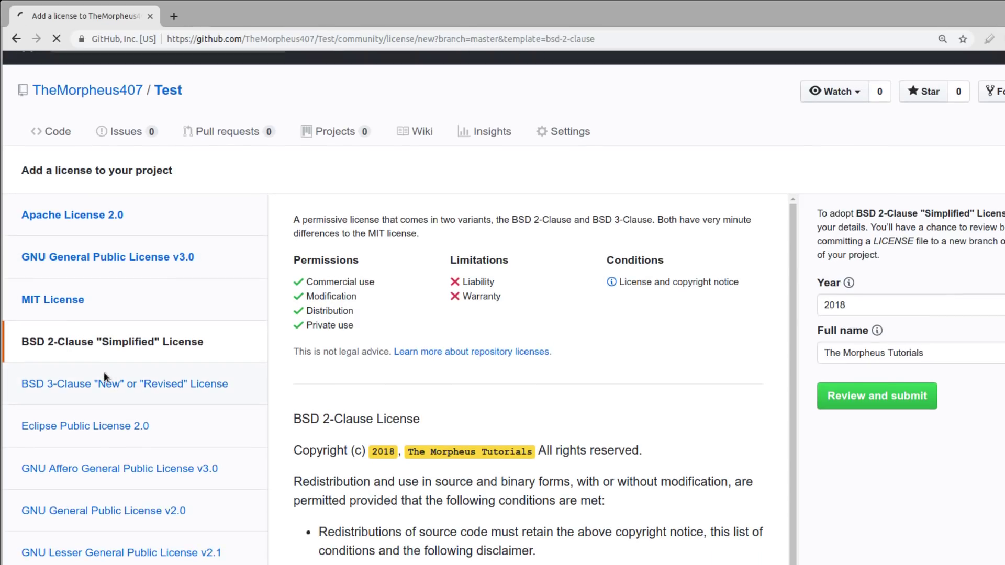
scroll(547, 278, down, 2)
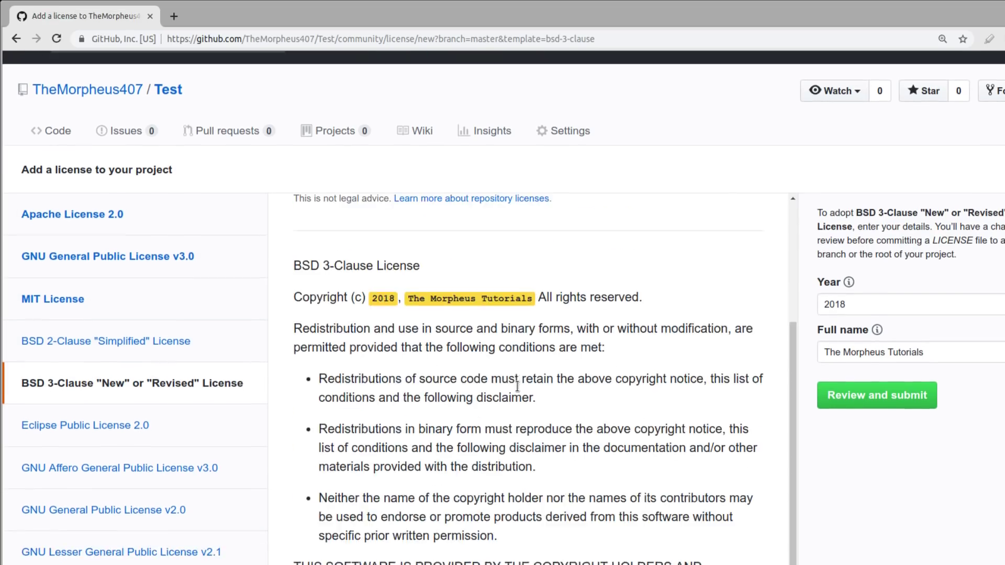
scroll(547, 279, down, 4)
scroll(711, 363, up, 5)
scroll(843, 416, up, 3)
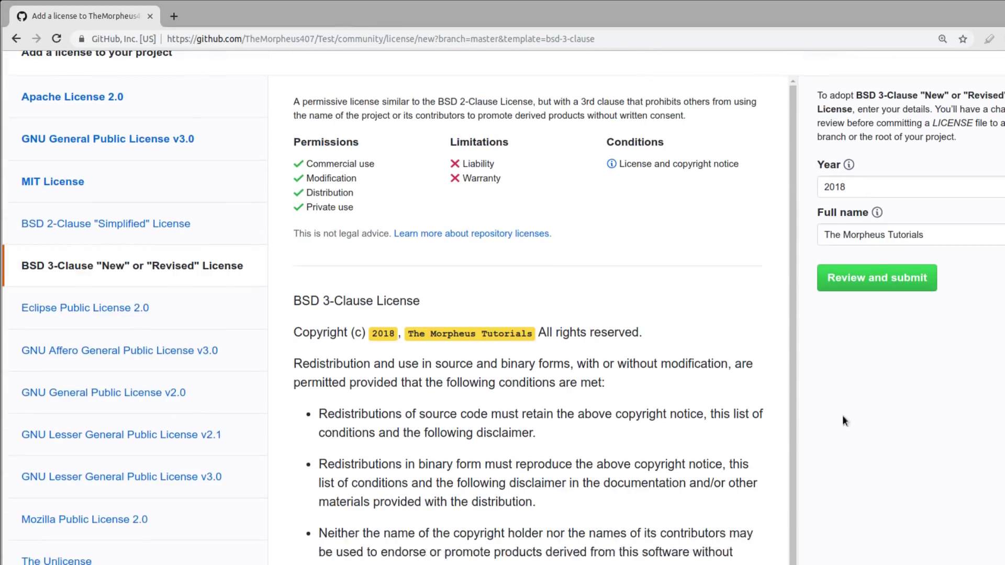
scroll(367, 422, down, 5)
scroll(381, 368, down, 3)
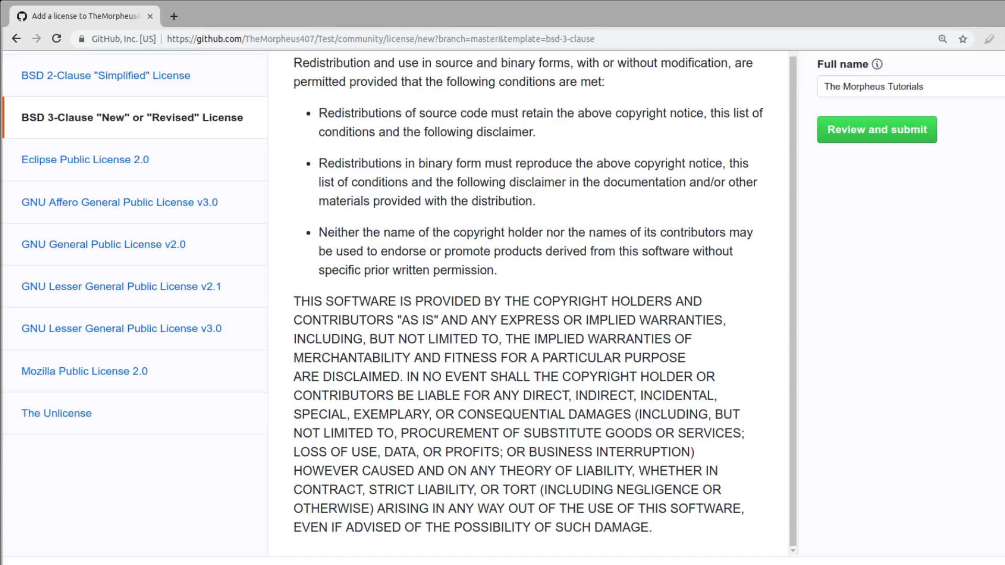
scroll(961, 414, up, 3)
scroll(910, 428, up, 3)
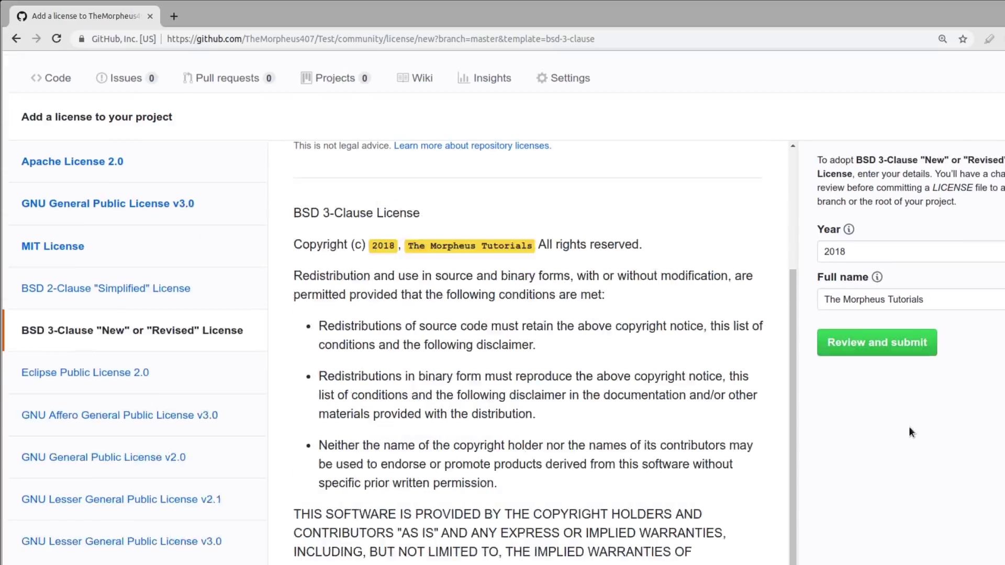
scroll(847, 432, up, 3)
scroll(457, 444, up, 3)
scroll(316, 324, up, 2)
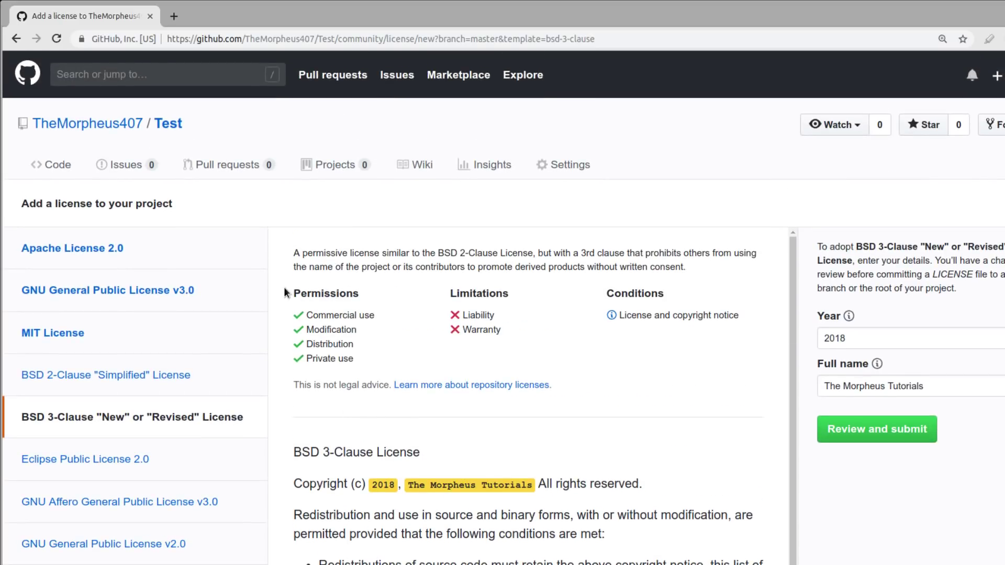
Highlight the BSD 3-Clause permissions, limitations and conditions, then read further down
drag(296, 343, 434, 335)
drag(607, 291, 674, 348)
click(674, 348)
scroll(139, 478, down, 2)
scroll(141, 435, down, 3)
scroll(157, 347, down, 1)
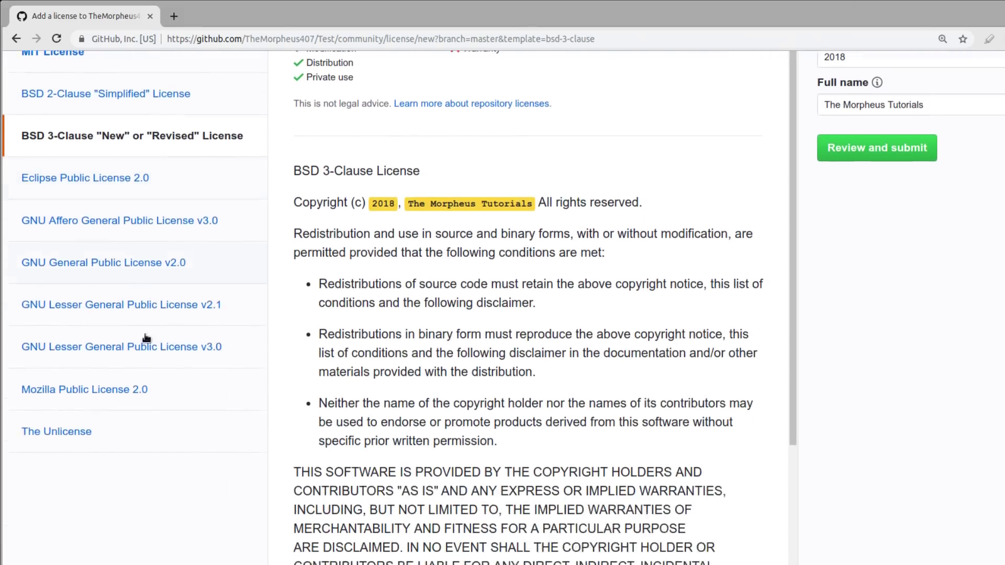
Preview The Unlicense, highlighting its permissions summary and Conditions section
click(84, 412)
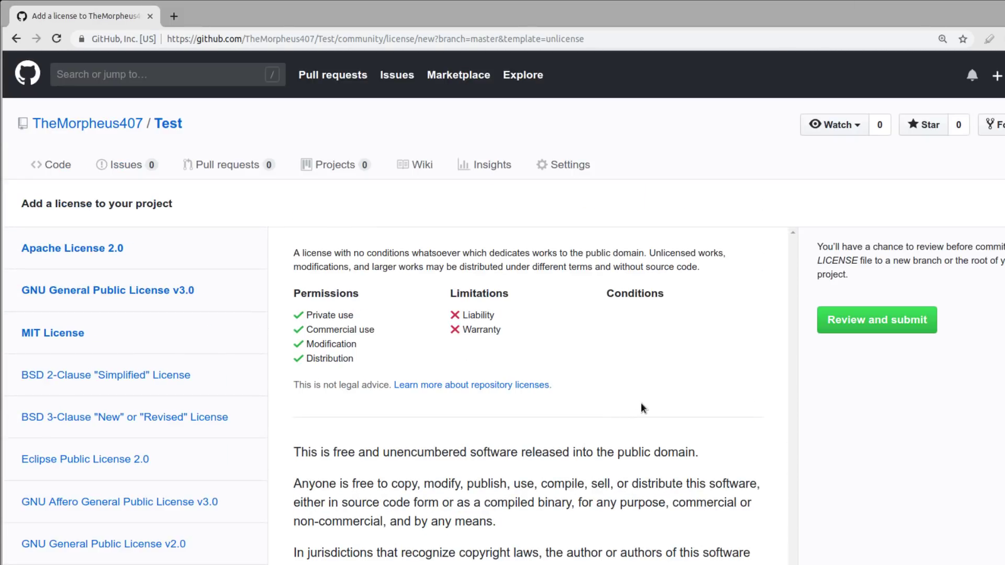
scroll(135, 417, down, 2)
scroll(188, 393, down, 2)
scroll(462, 301, up, 3)
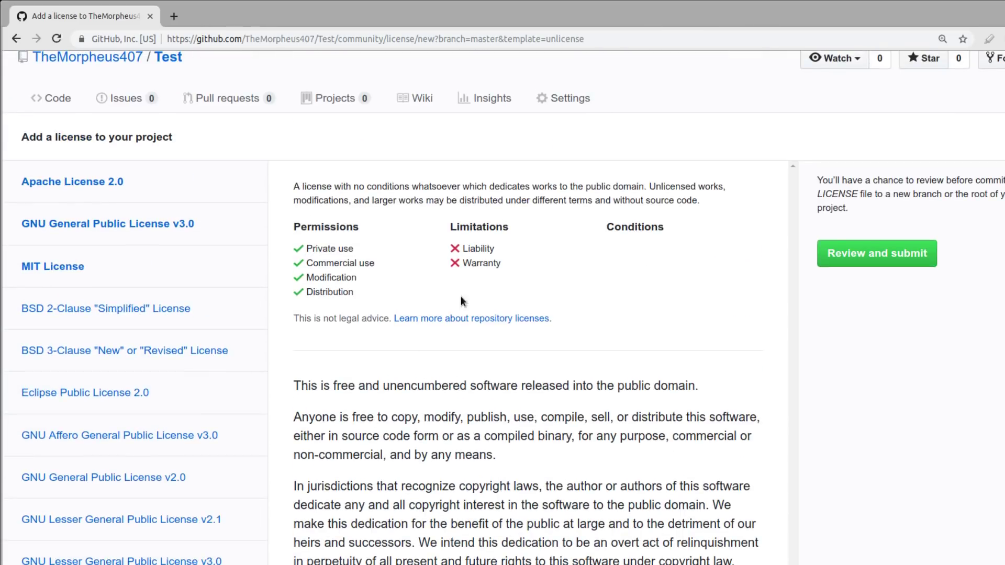
drag(304, 244, 673, 275)
click(673, 275)
drag(614, 227, 688, 301)
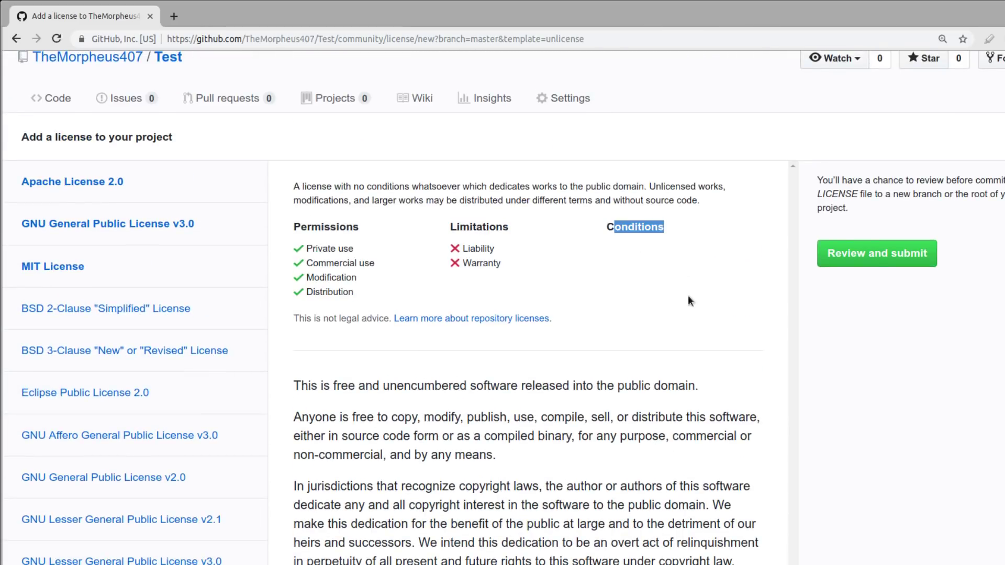
click(643, 279)
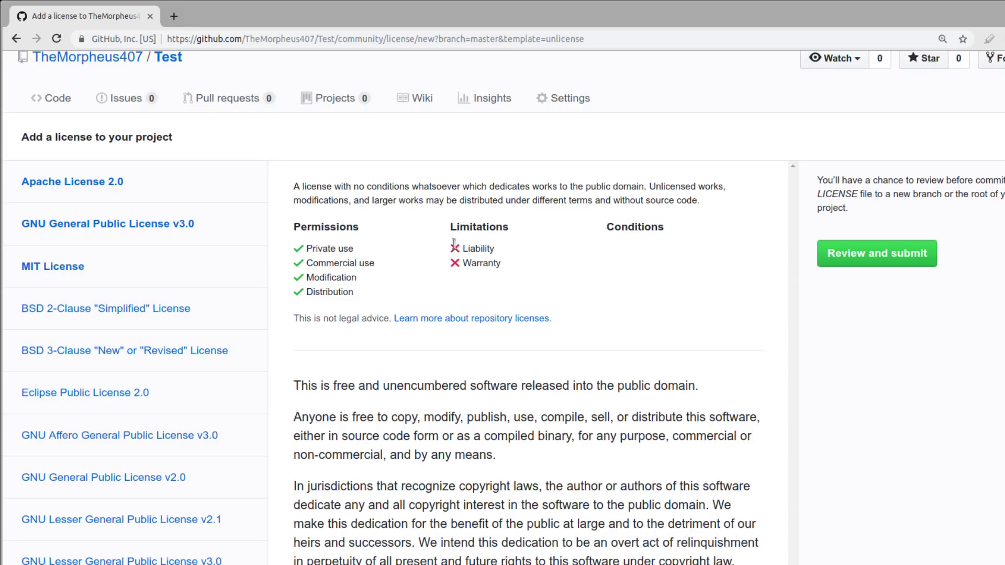
Highlight The Unlicense's Liability and Warranty limitations
scroll(99, 370, down, 5)
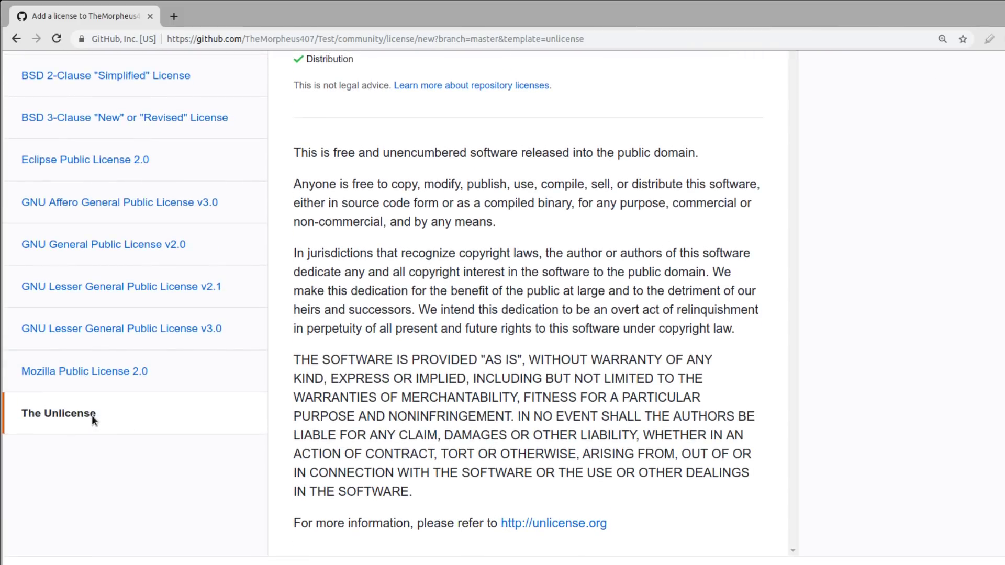
scroll(649, 421, up, 4)
scroll(576, 341, up, 2)
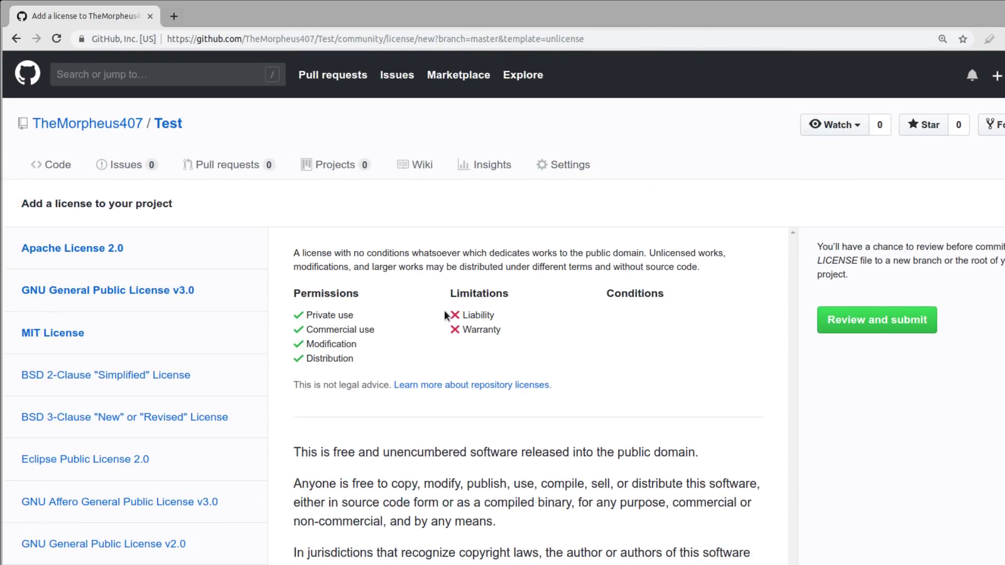
drag(444, 312, 561, 336)
click(705, 365)
Pick GNU General Public License v3.0 after MIT and proceed with Review and submit
click(244, 341)
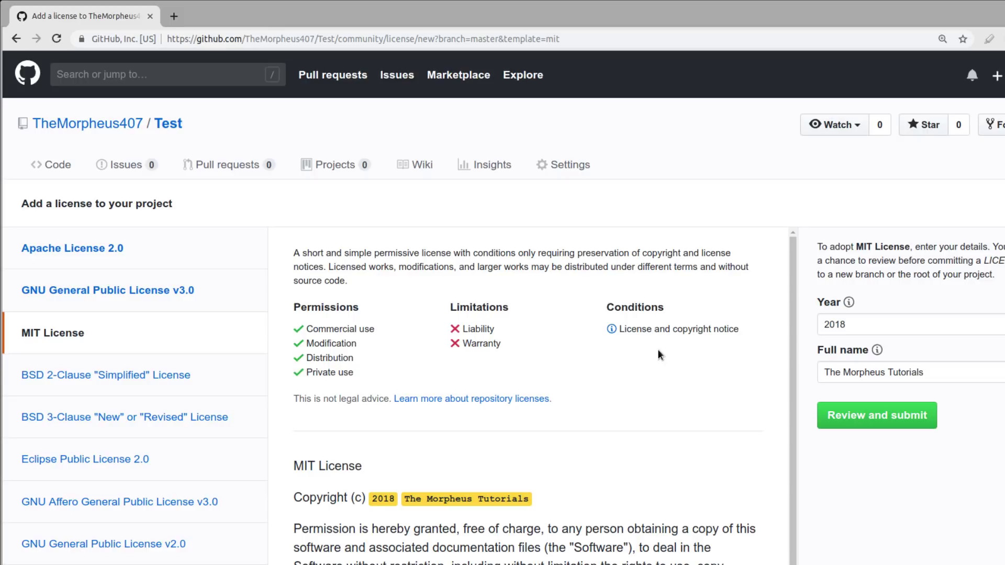
click(135, 291)
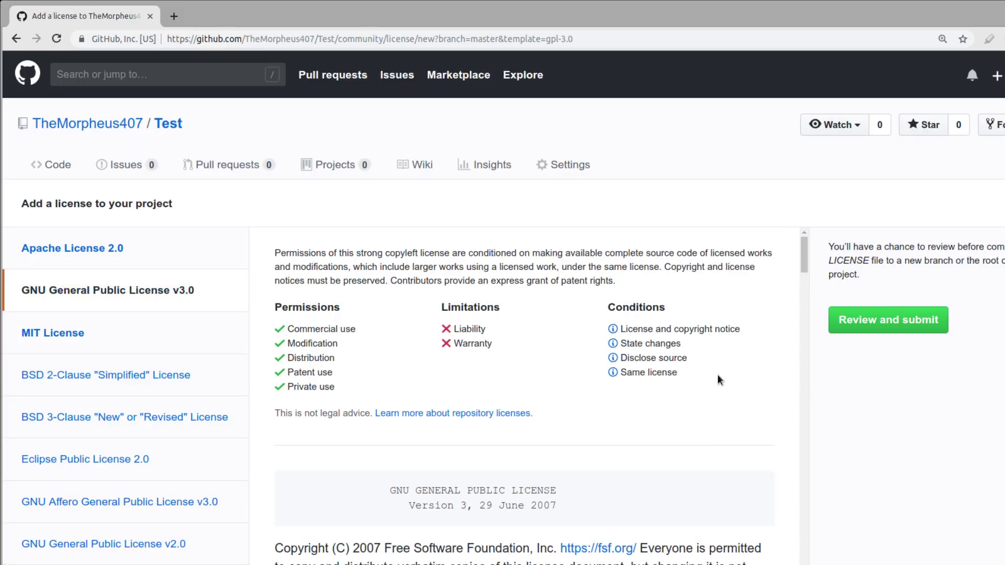
click(906, 321)
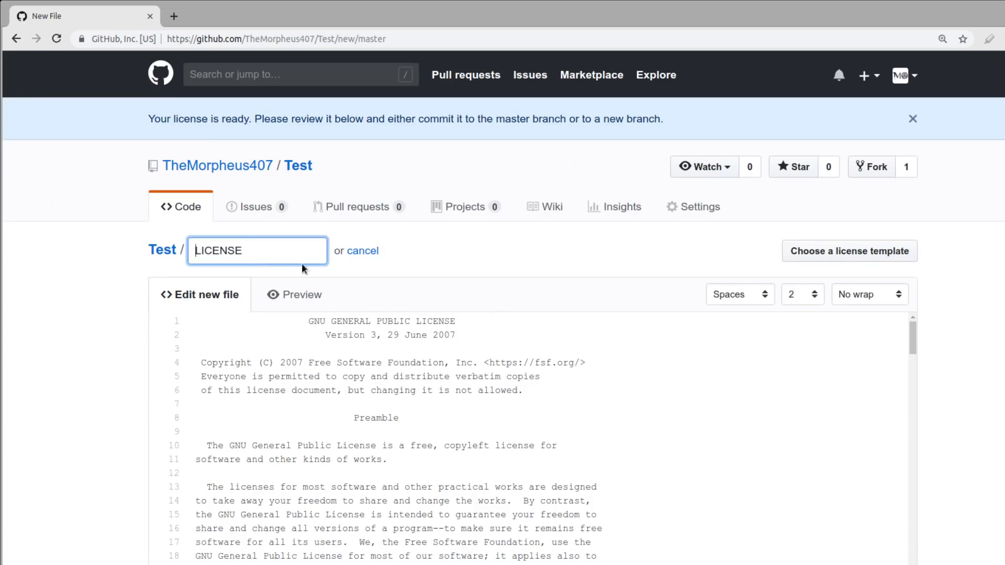
Check the LICENSE file name and scroll through the prefilled GPL v3.0 text
drag(302, 264, 162, 250)
key(End)
scroll(753, 254, down, 4)
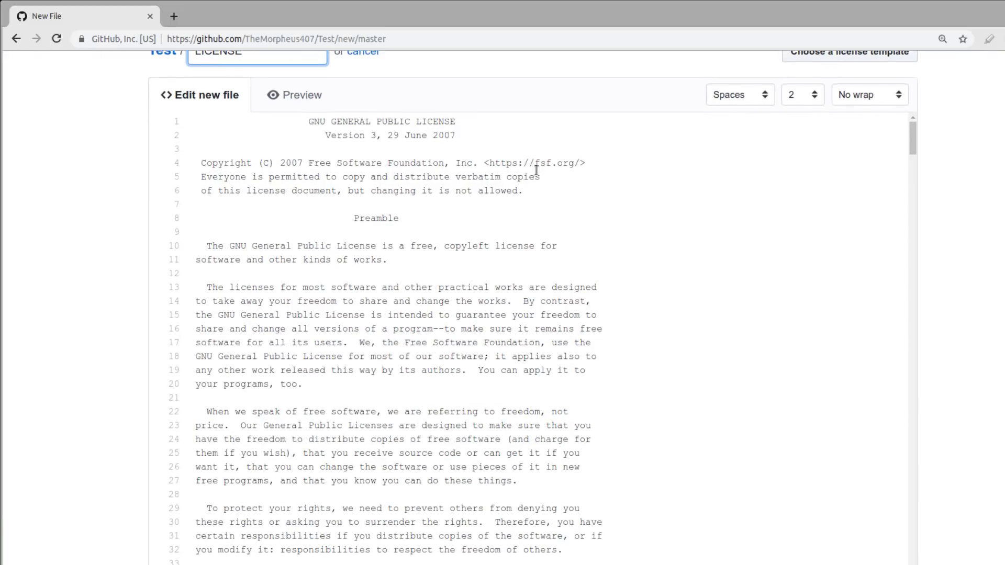
scroll(523, 178, down, 4)
scroll(469, 188, down, 8)
scroll(459, 202, down, 6)
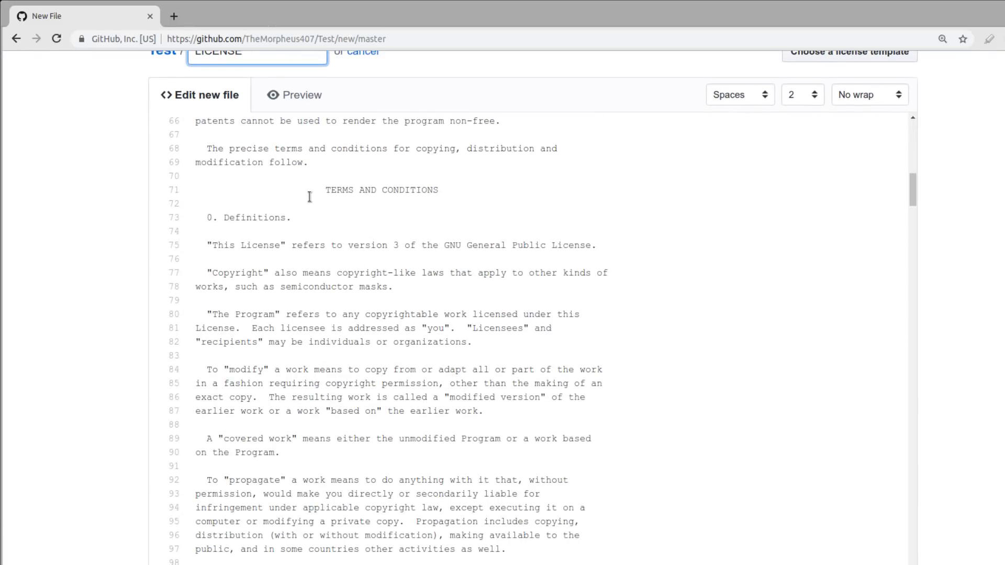
mouse_move(913, 187)
mouse_down()
mouse_move(899, 433)
mouse_move(986, 383)
mouse_up()
scroll(973, 361, down, 5)
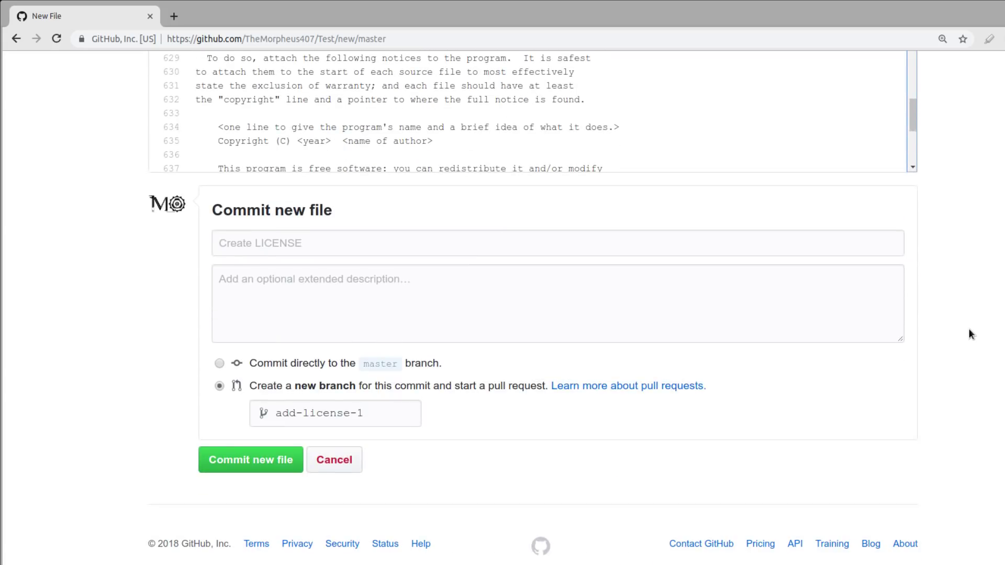
scroll(968, 328, up, 4)
scroll(650, 153, down, 8)
scroll(664, 179, down, 3)
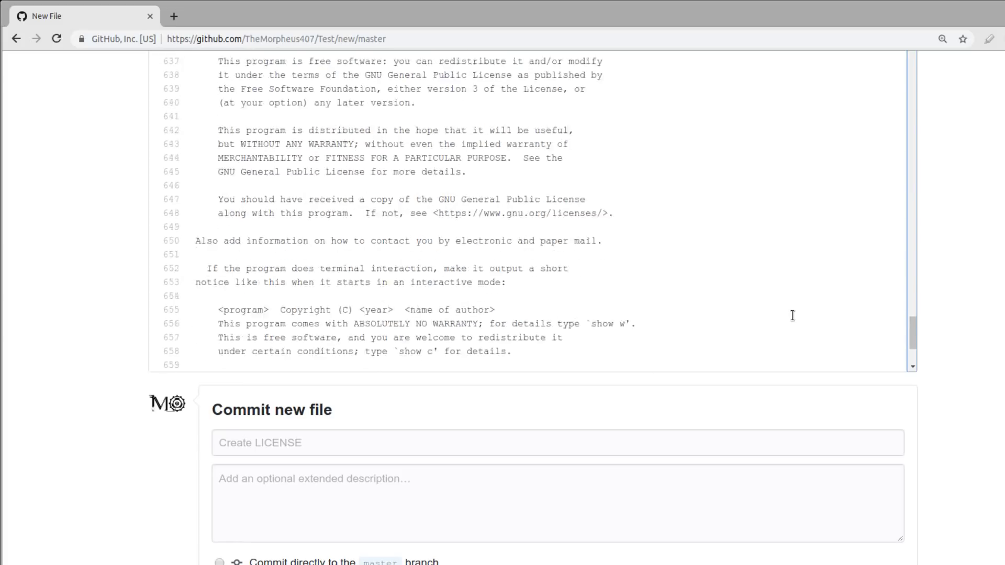
scroll(791, 314, down, 5)
scroll(973, 353, up, 7)
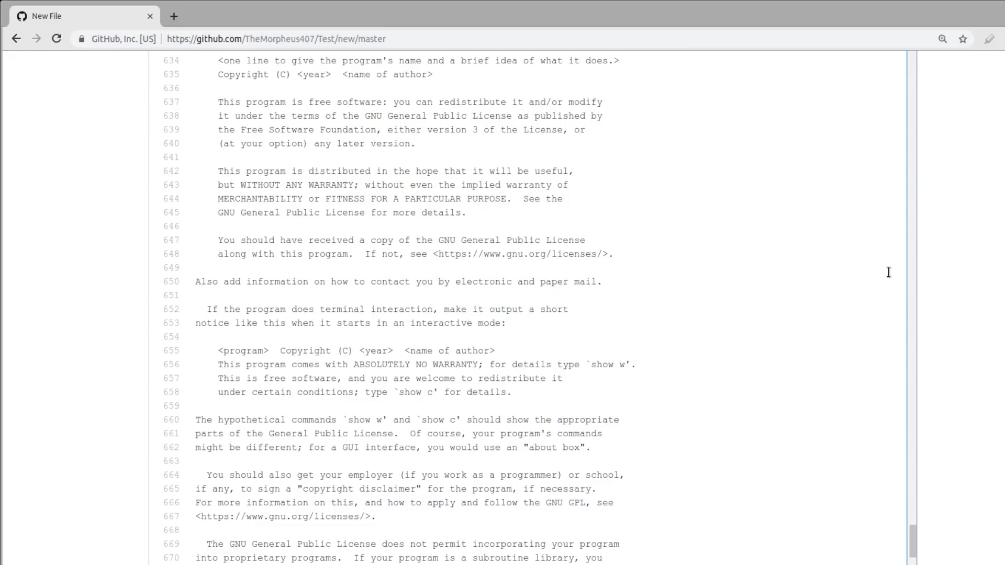
scroll(985, 368, down, 5)
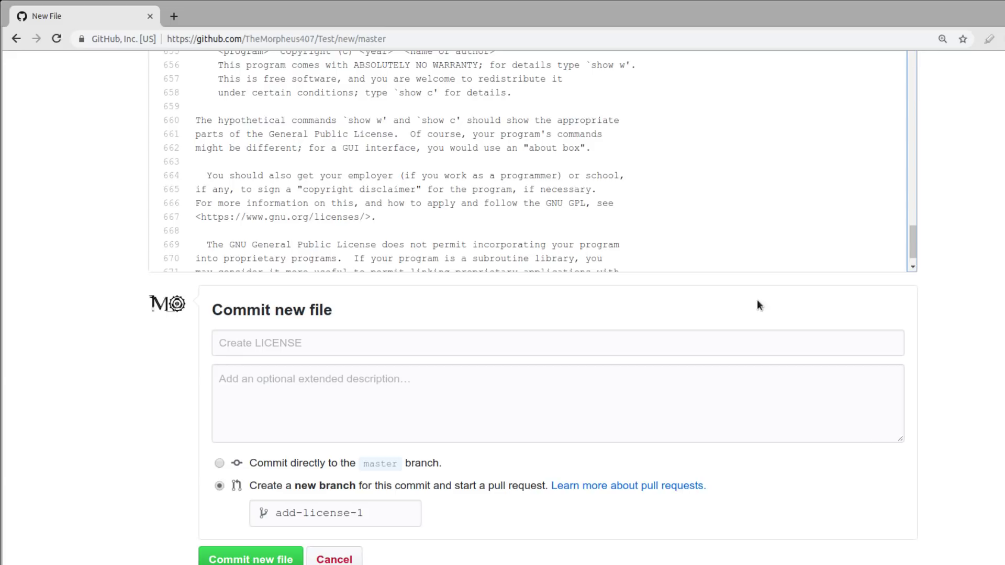
scroll(99, 322, up, 3)
scroll(73, 350, up, 5)
scroll(73, 350, up, 5)
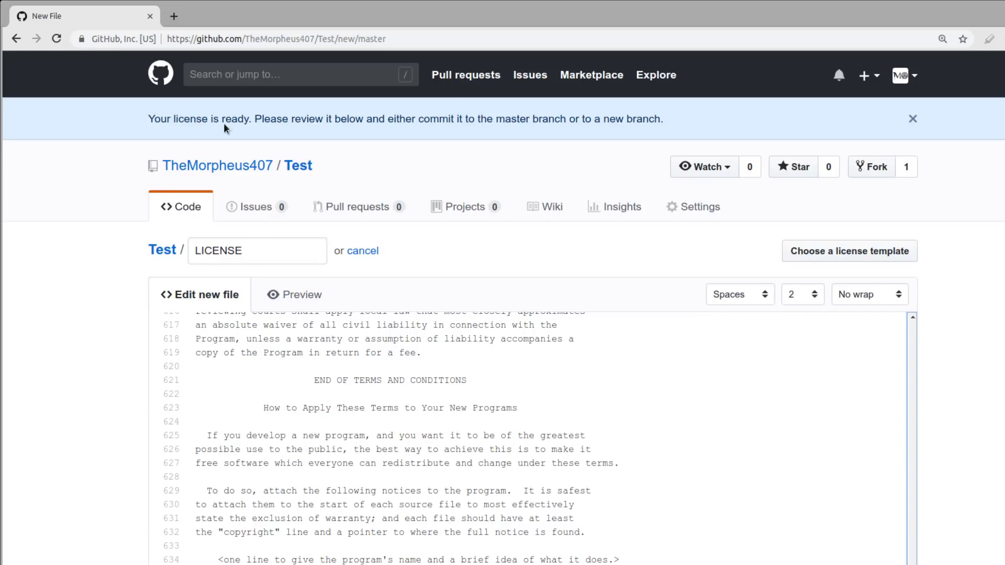
Propose the LICENSE file on the new branch add-license-1 rather than master
drag(149, 119, 629, 121)
click(316, 335)
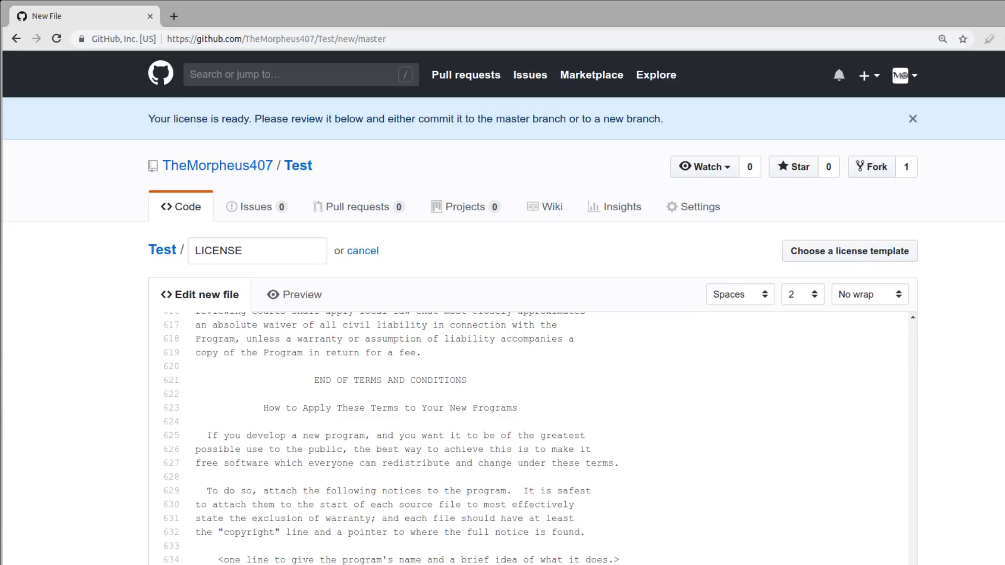
scroll(40, 328, down, 4)
scroll(48, 317, down, 7)
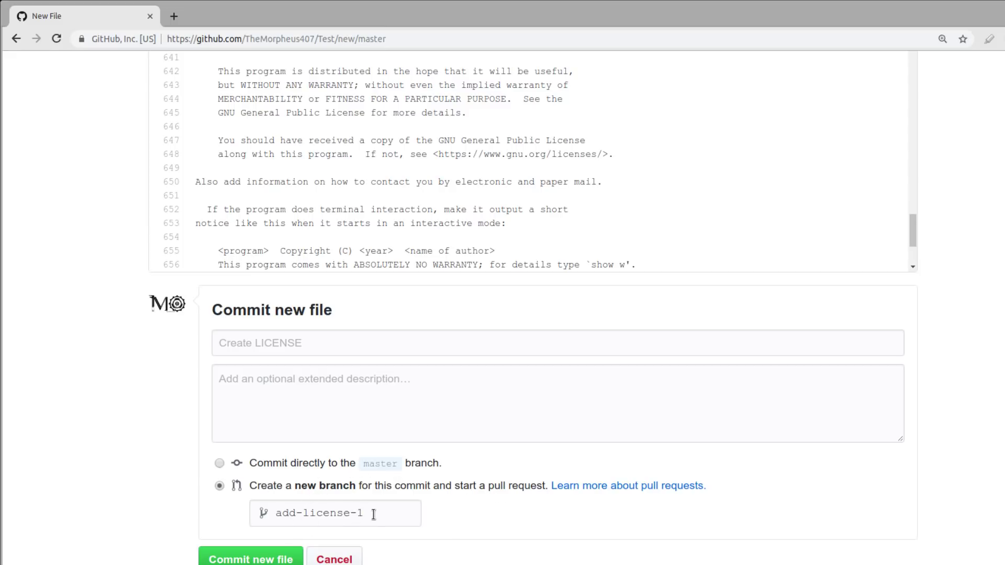
click(220, 463)
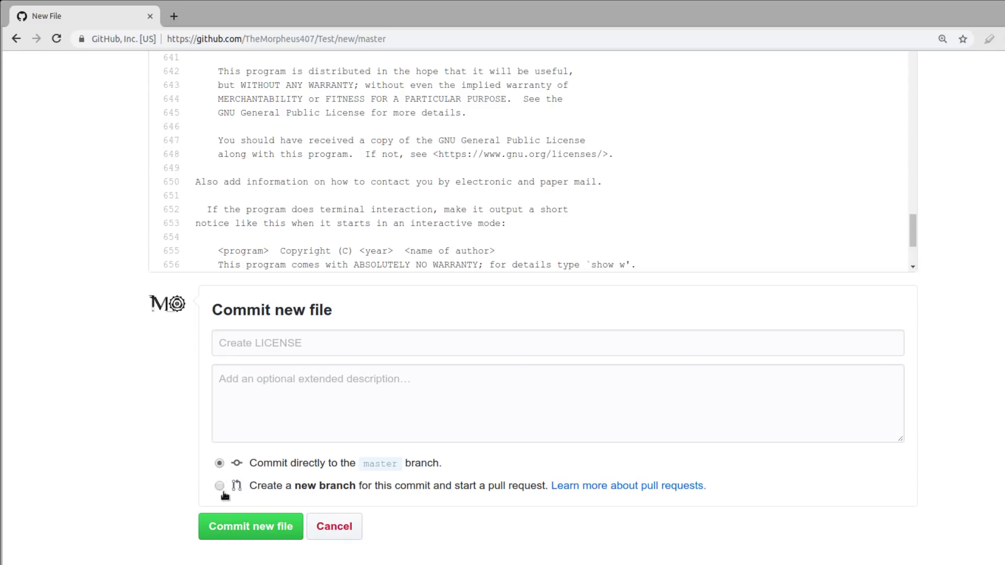
click(220, 486)
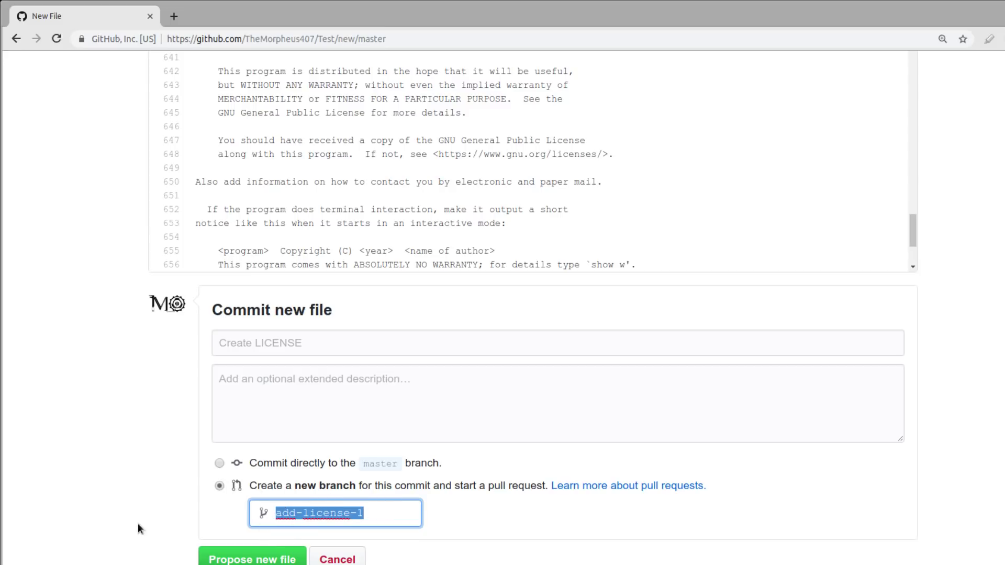
click(256, 559)
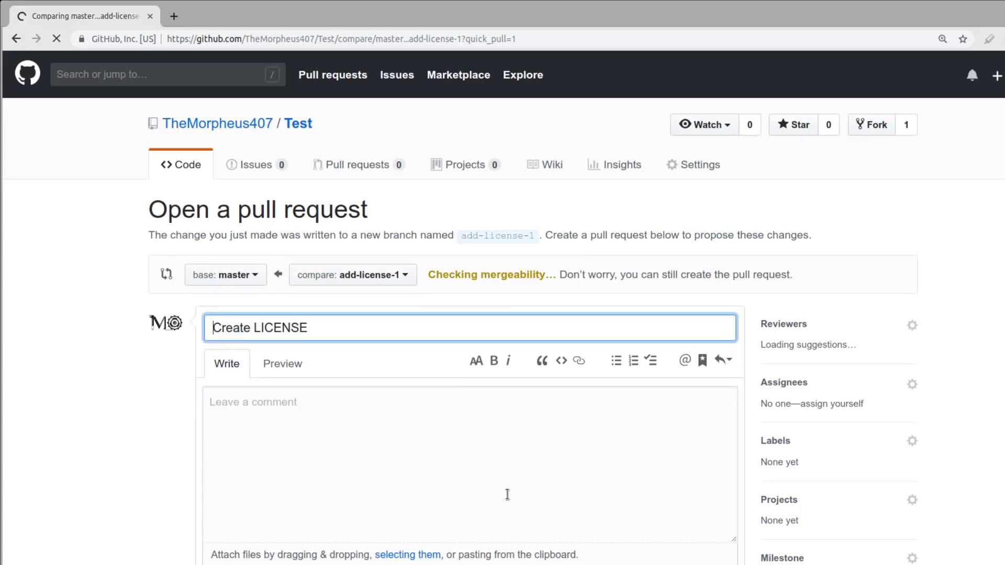
Create pull request #2 'Create LICENSE' merging add-license-1 into master
scroll(161, 395, down, 1)
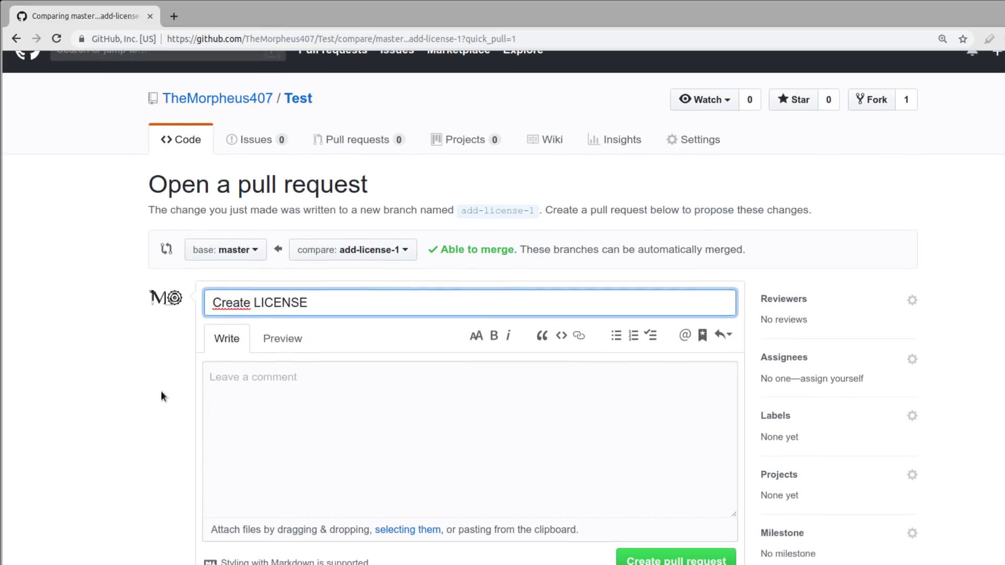
scroll(161, 396, down, 3)
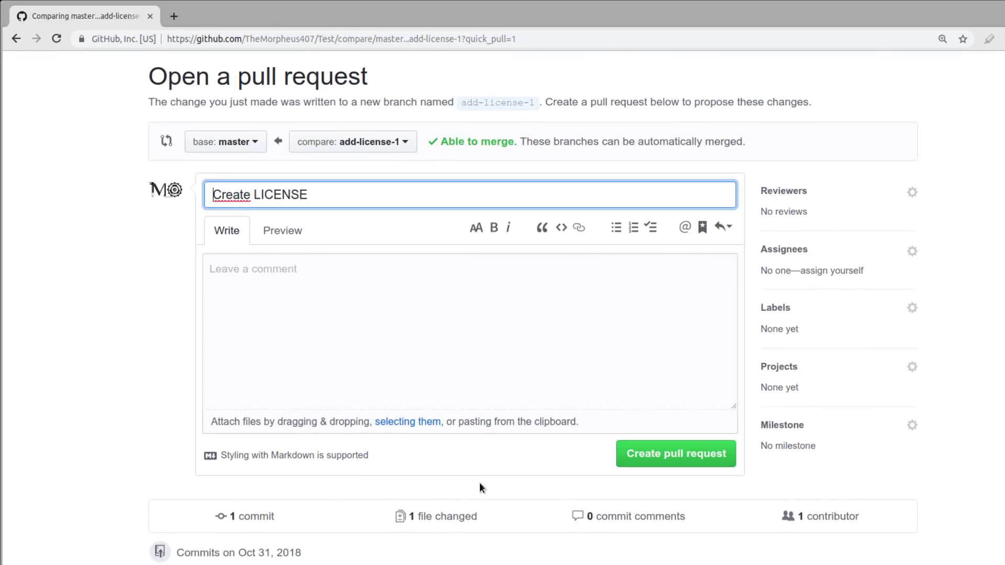
click(663, 460)
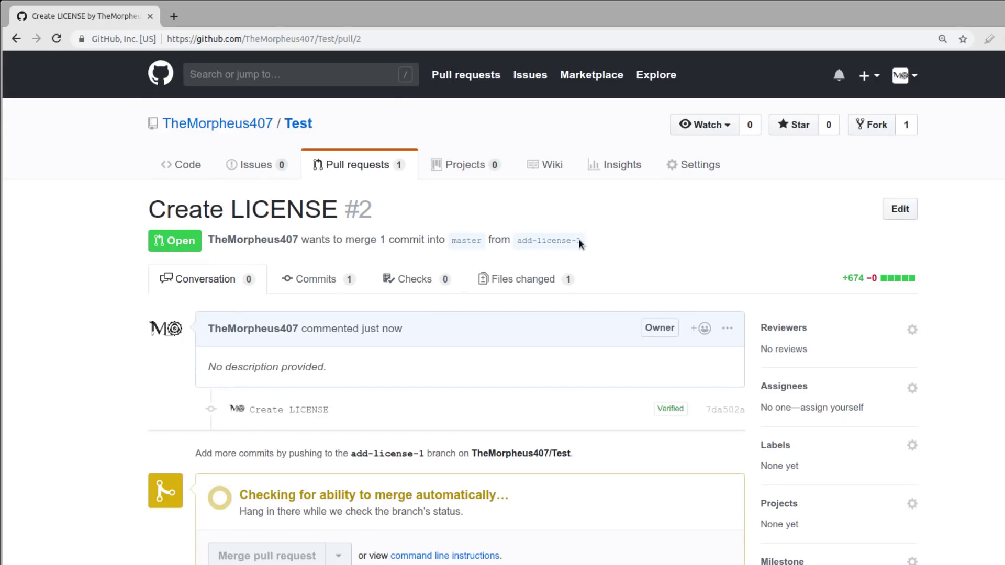
double_click(552, 240)
click(549, 238)
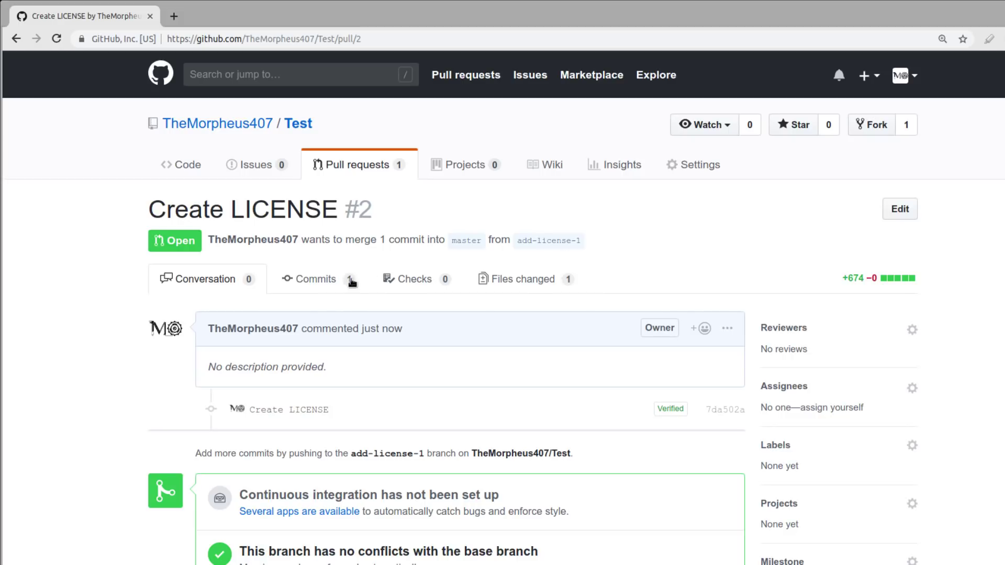
Review the pull request's Checks tab
click(397, 278)
scroll(798, 421, down, 3)
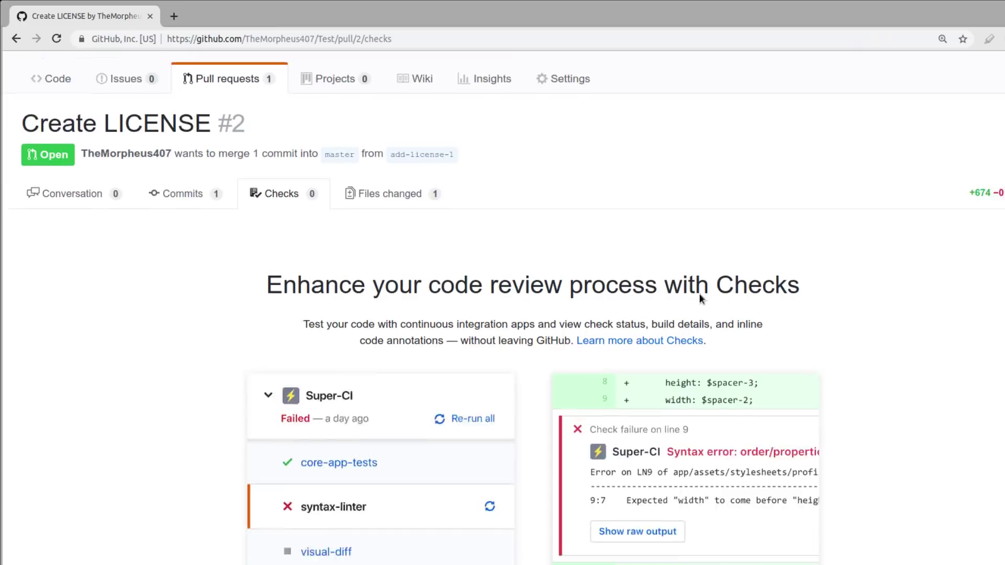
scroll(890, 209, down, 1)
scroll(780, 276, up, 5)
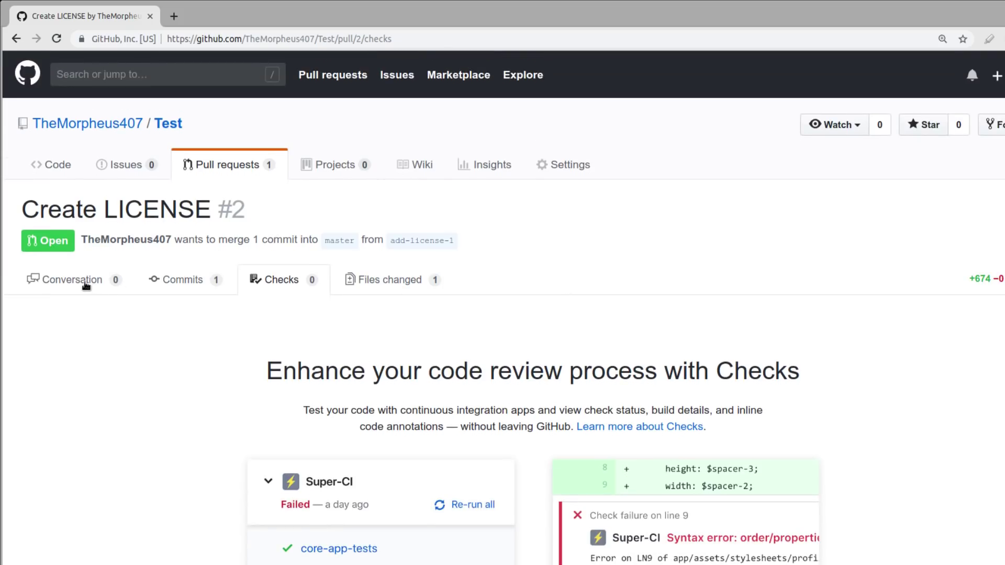
Back on the Conversation tab, scroll down to the merge box showing no conflicts
click(85, 280)
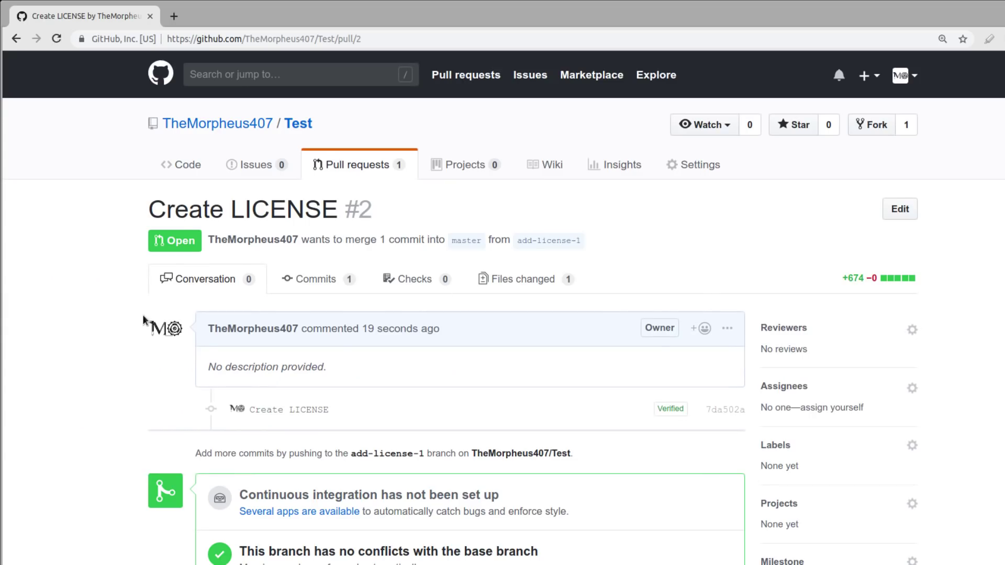
scroll(143, 315, down, 5)
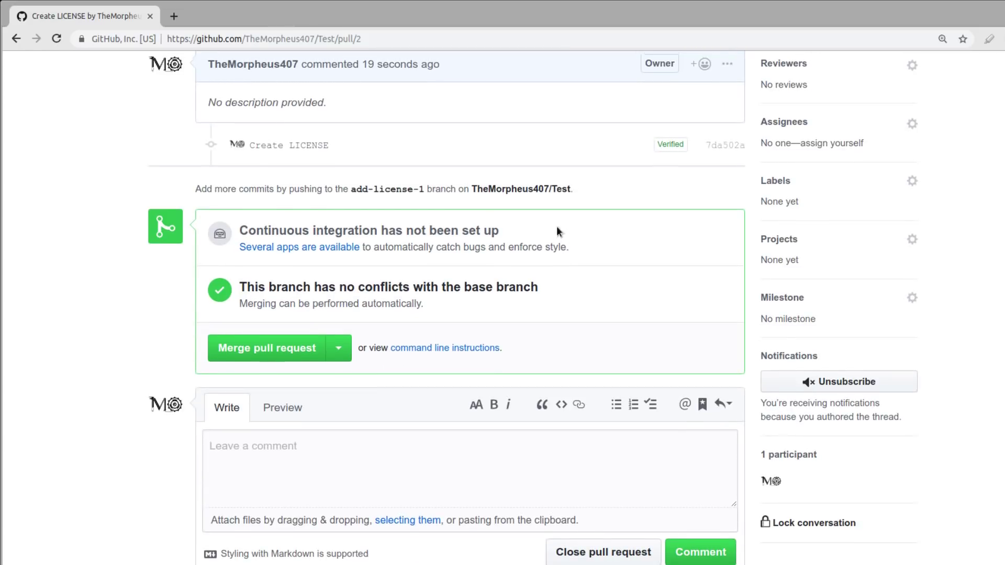
scroll(556, 227, up, 4)
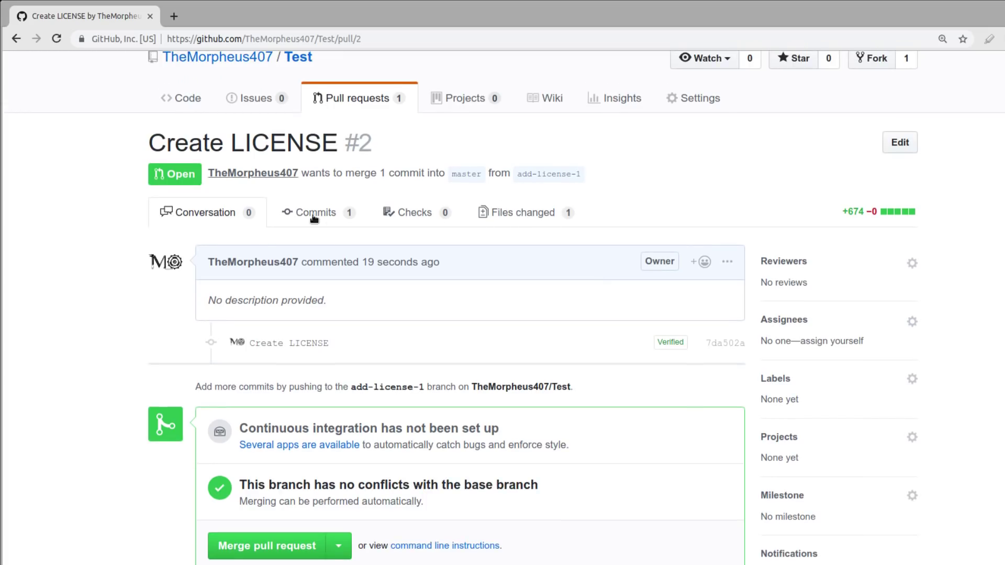
scroll(252, 246, down, 1)
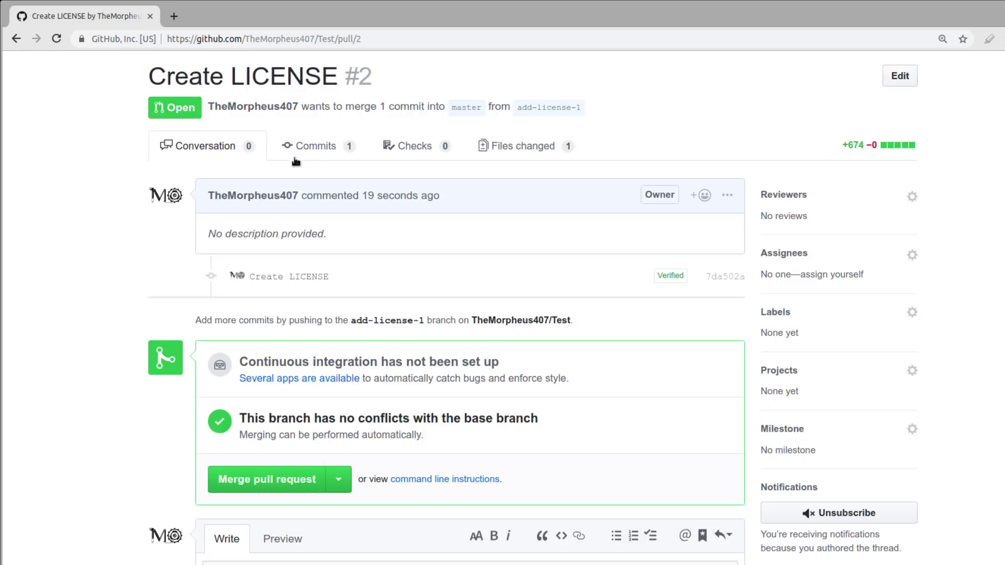
scroll(94, 243, down, 2)
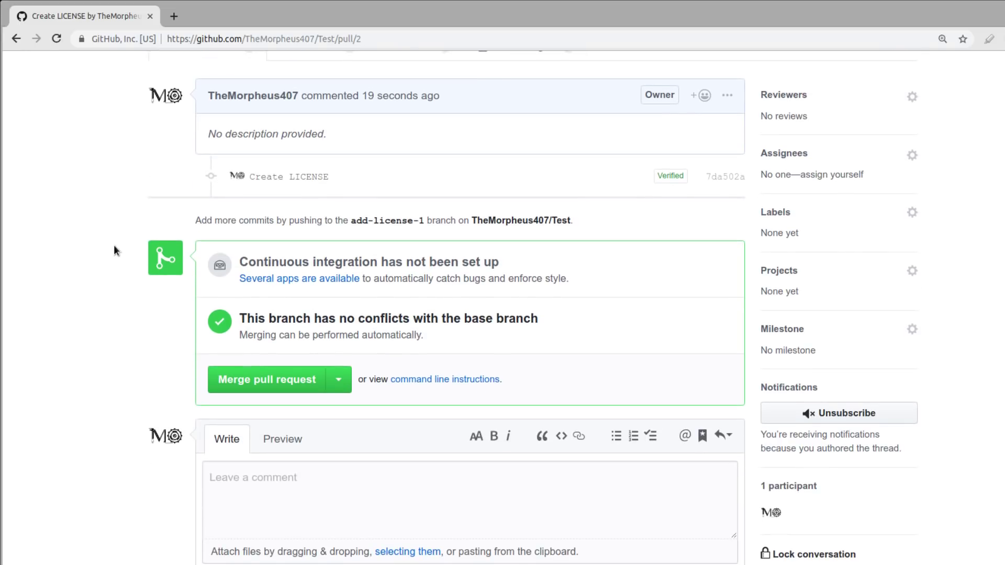
scroll(114, 245, down, 2)
click(334, 405)
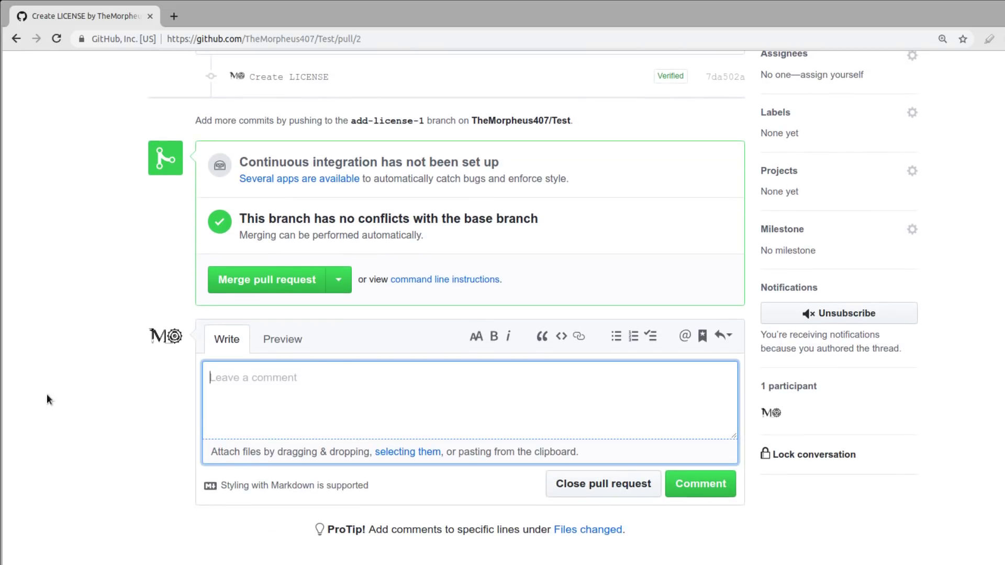
click(68, 406)
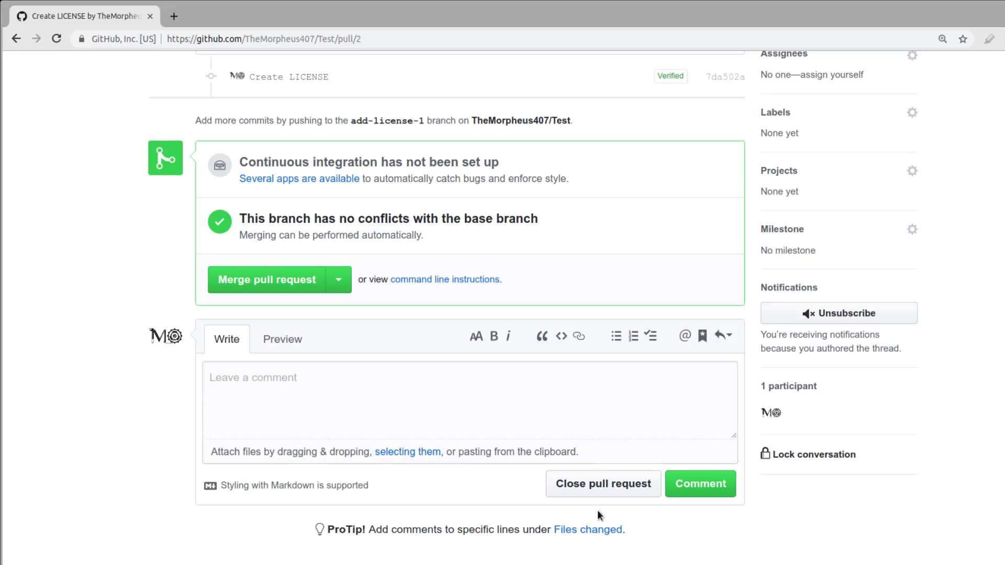
Merge pull request #2 into master using 'Create a merge commit' and confirm the merge
click(341, 280)
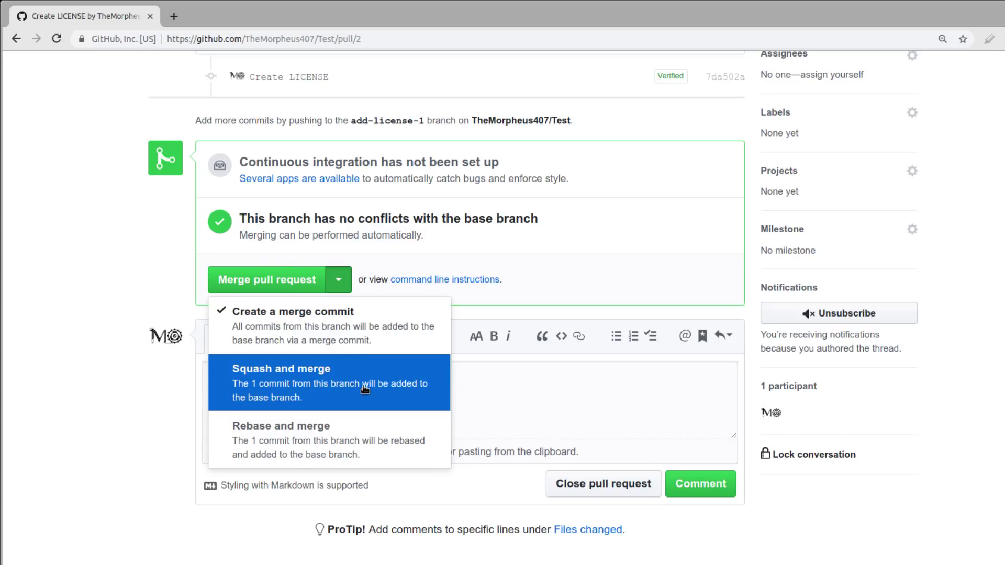
click(91, 243)
click(270, 279)
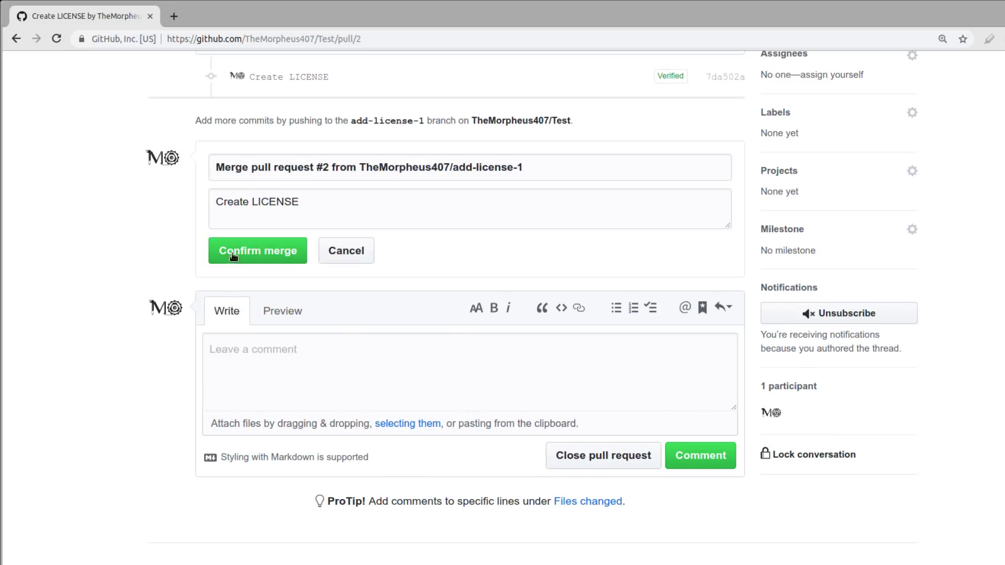
click(269, 259)
scroll(407, 317, up, 3)
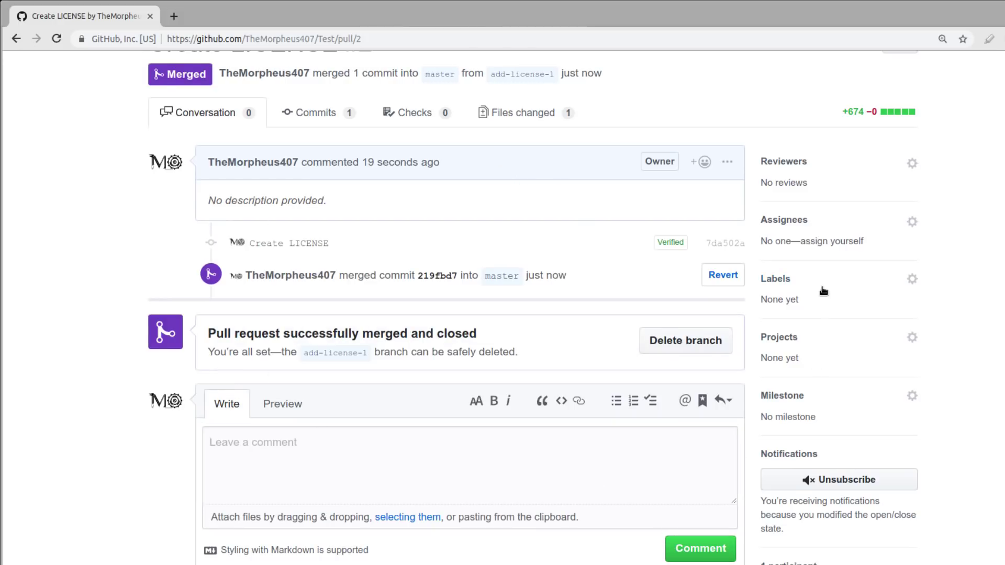
scroll(761, 287, up, 5)
click(192, 171)
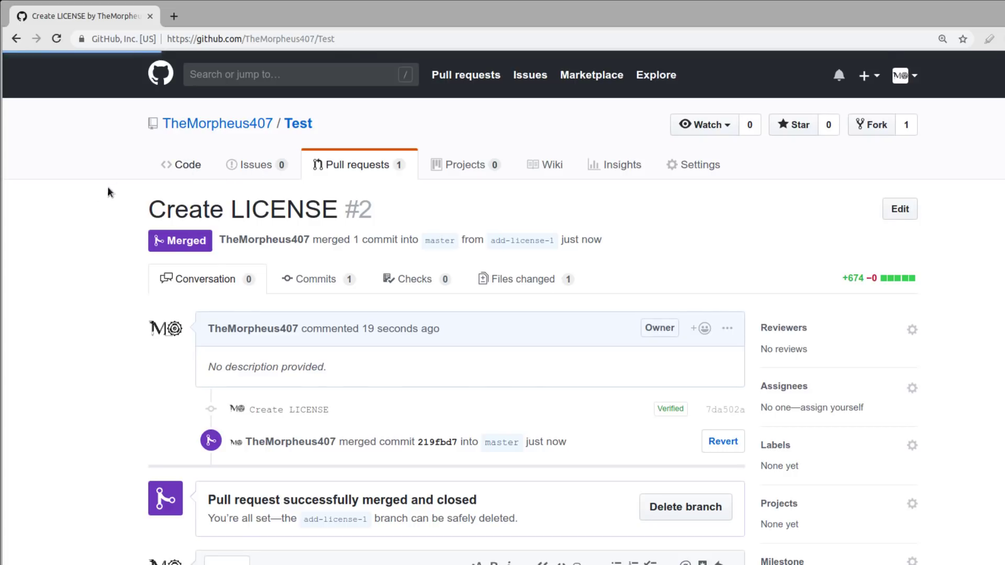
Open LICENSE on master and review its GNU General Public License v3.0 details
scroll(285, 353, down, 3)
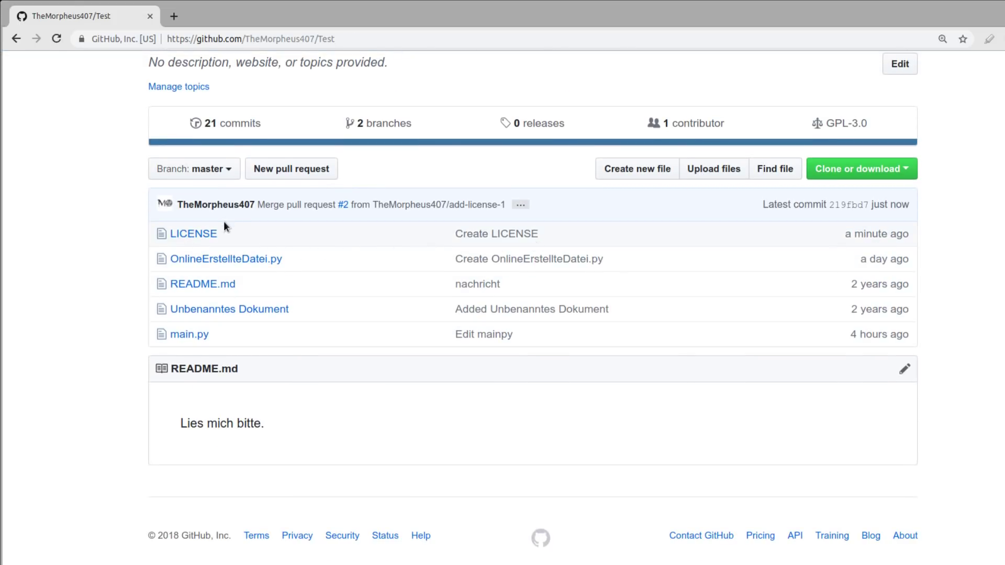
click(207, 234)
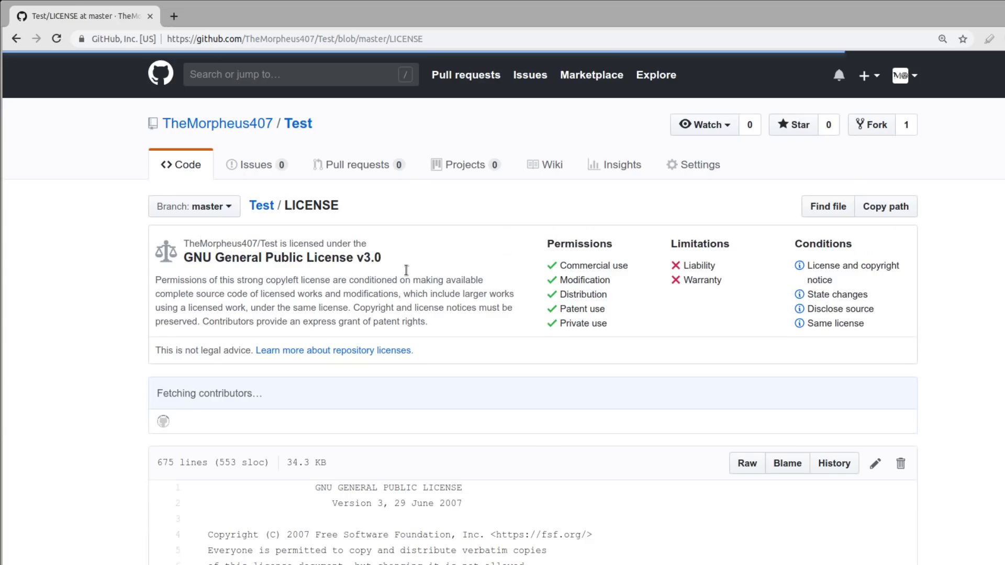
scroll(406, 270, down, 1)
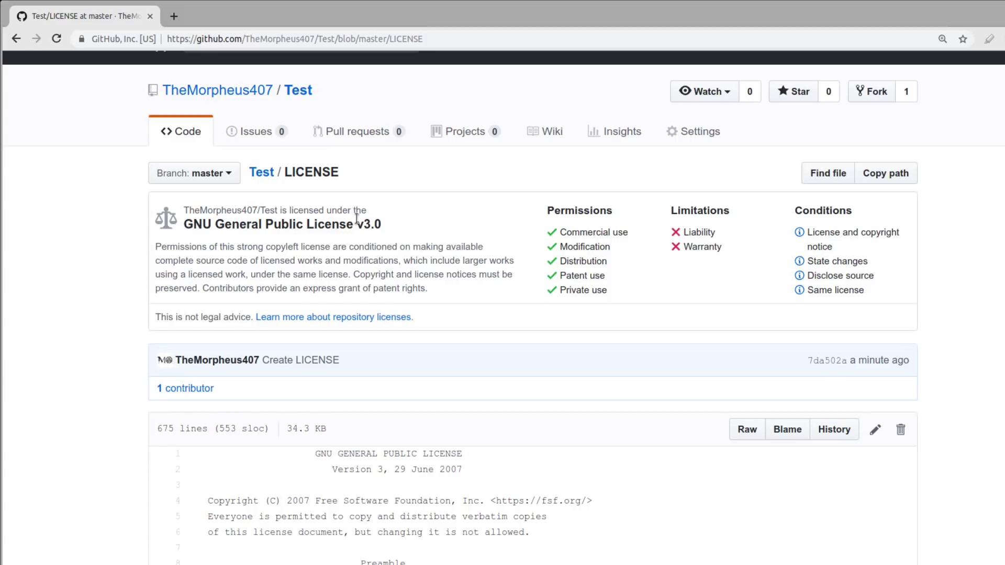
mouse_move(181, 208)
mouse_down()
mouse_move(306, 223)
mouse_move(282, 224)
mouse_up()
triple_click(276, 224)
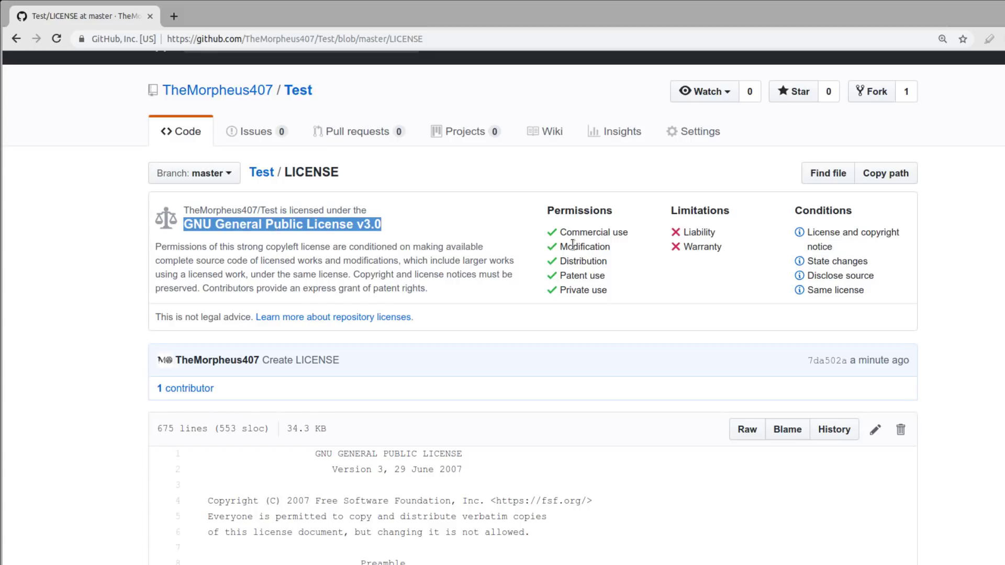
drag(547, 207, 909, 293)
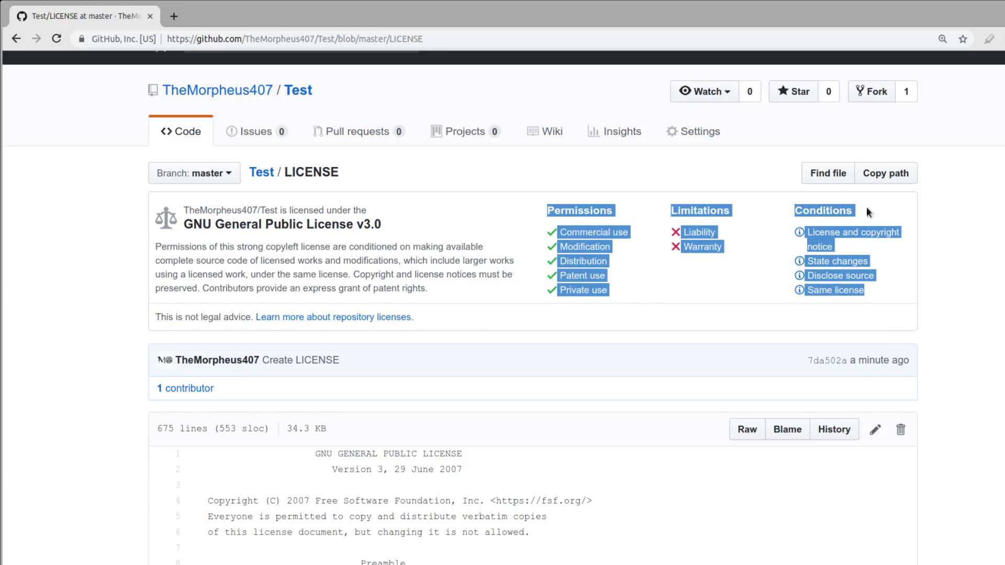
click(680, 293)
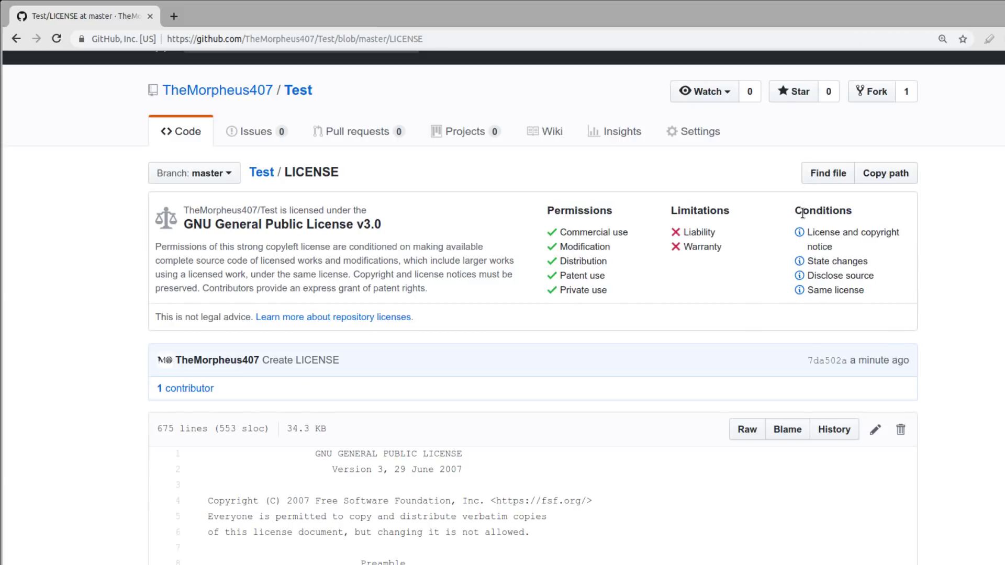
scroll(127, 319, down, 5)
scroll(143, 306, down, 10)
scroll(144, 303, down, 10)
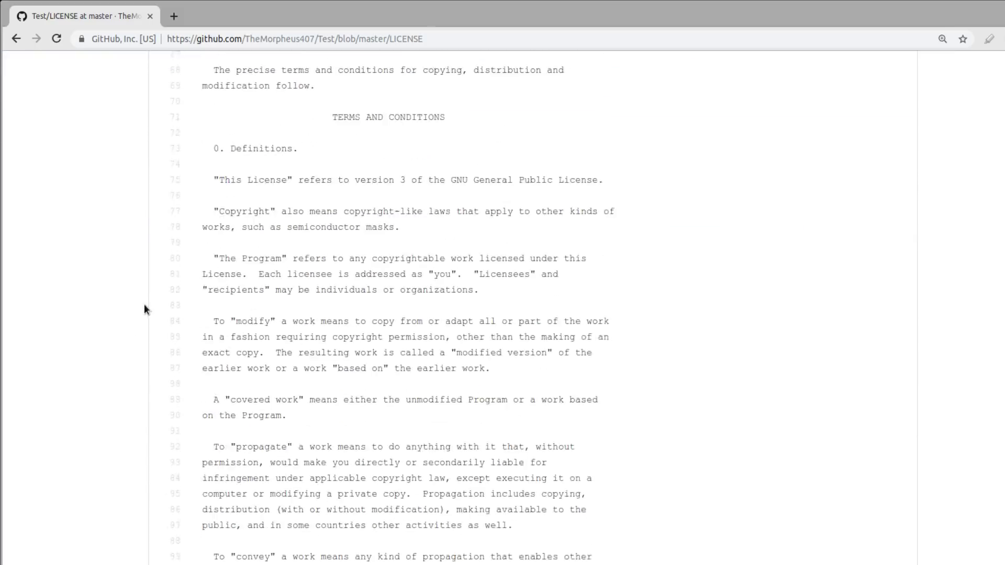
scroll(152, 314, up, 12)
scroll(160, 323, up, 8)
scroll(152, 335, up, 5)
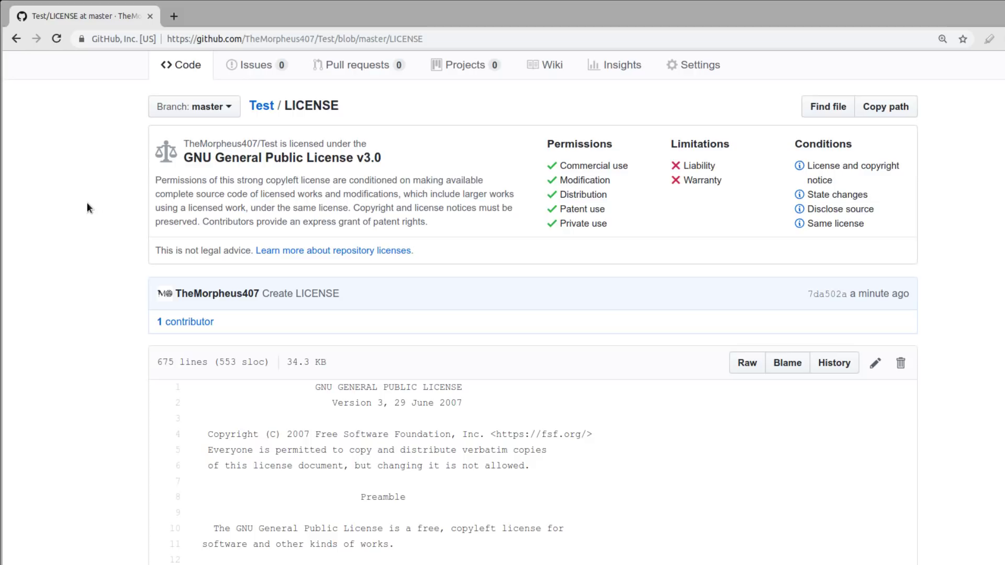
scroll(99, 208, up, 2)
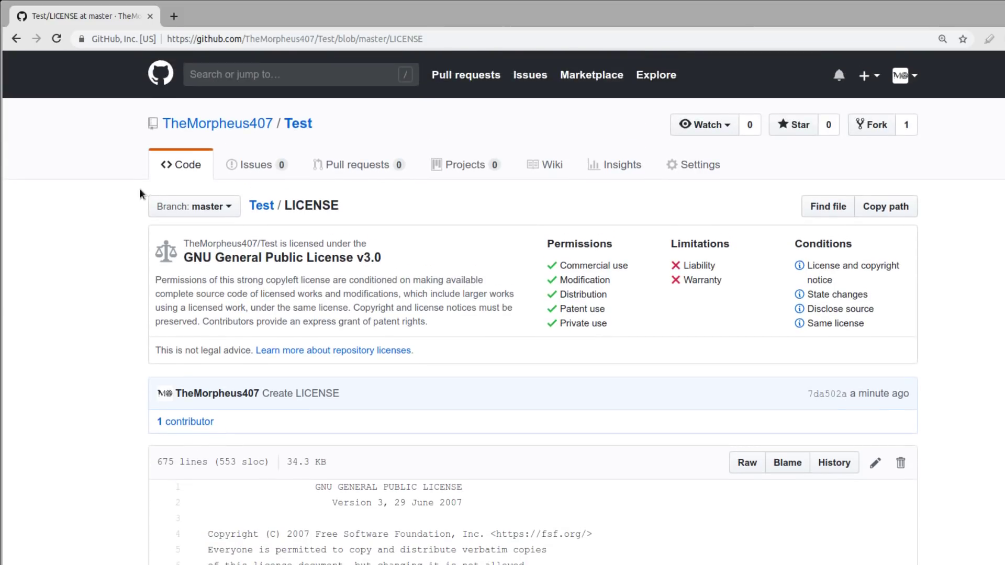
Delete the merged add-license-1 branch from the repository's branch list
click(168, 165)
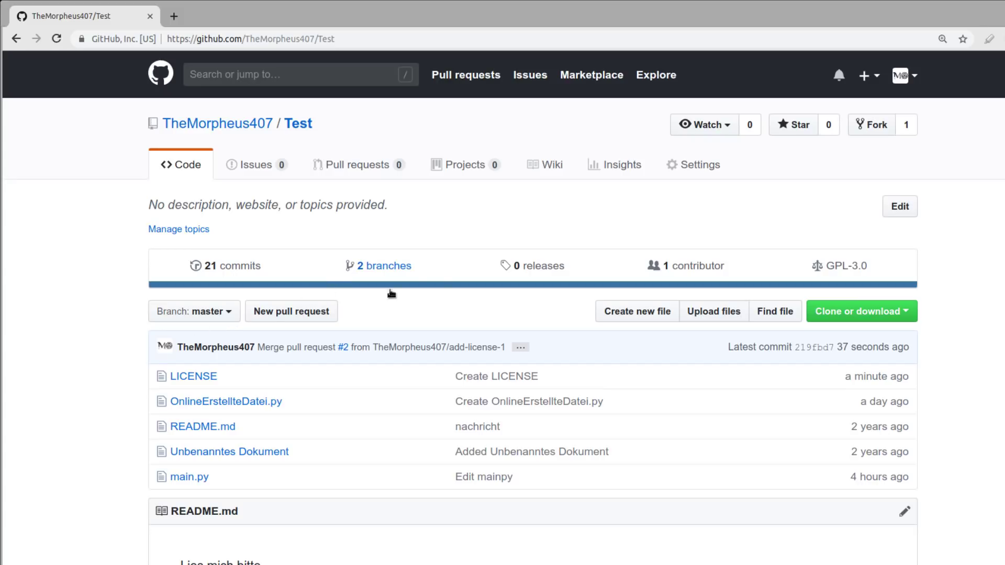
click(414, 265)
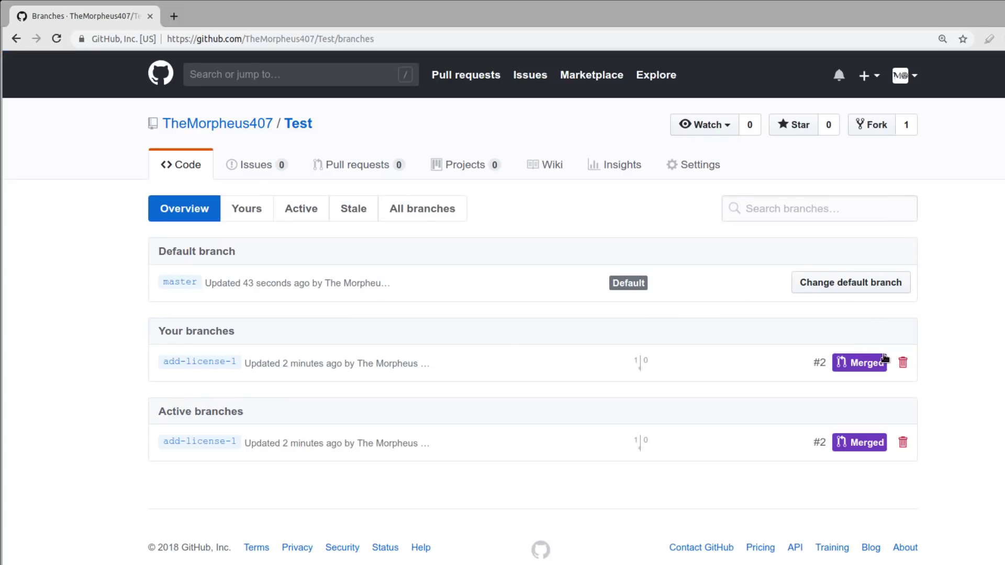
click(904, 365)
click(189, 166)
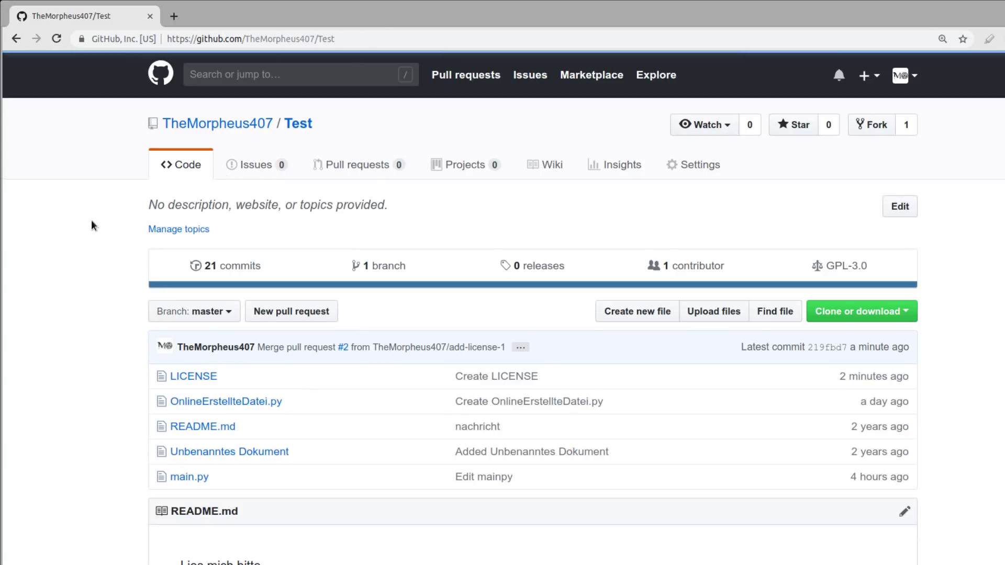